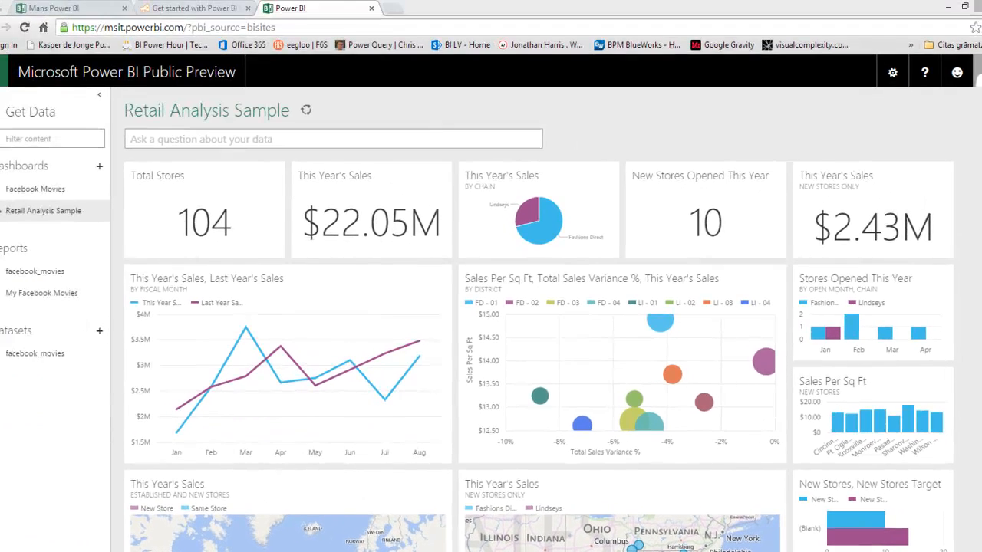
View the municipality source table in PowerPivot for Excel and switch back to the Power BI browser window.
mouse_move(349, 548)
left_click(403, 511)
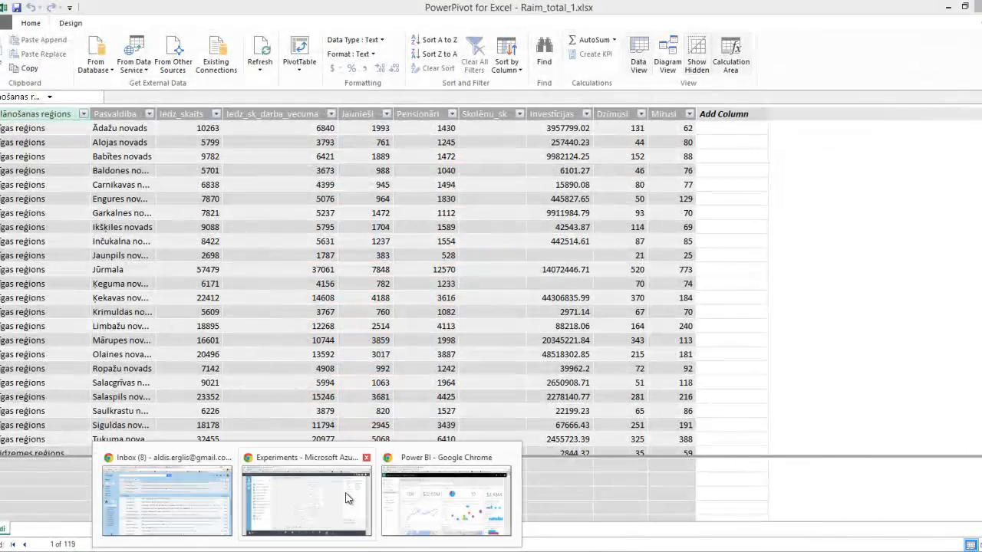
left_click(460, 502)
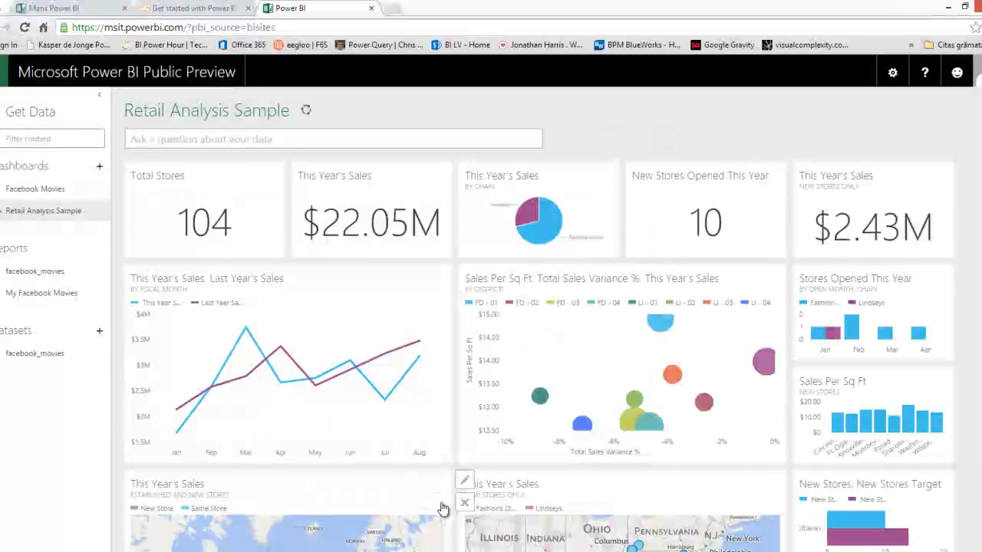
Create a new dashboard named Municipalities.
left_click(99, 168)
type("Mu")
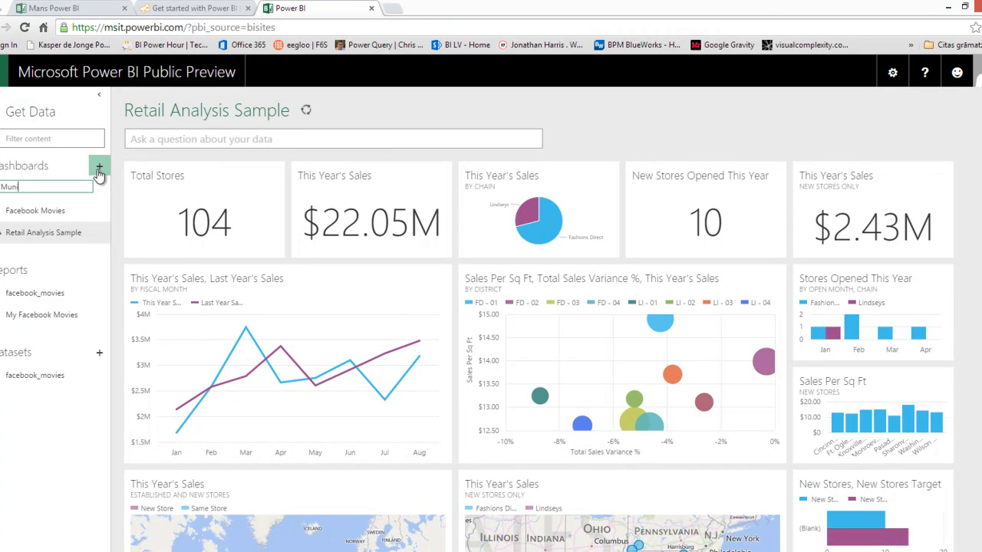
type("nicipalities")
key("Return")
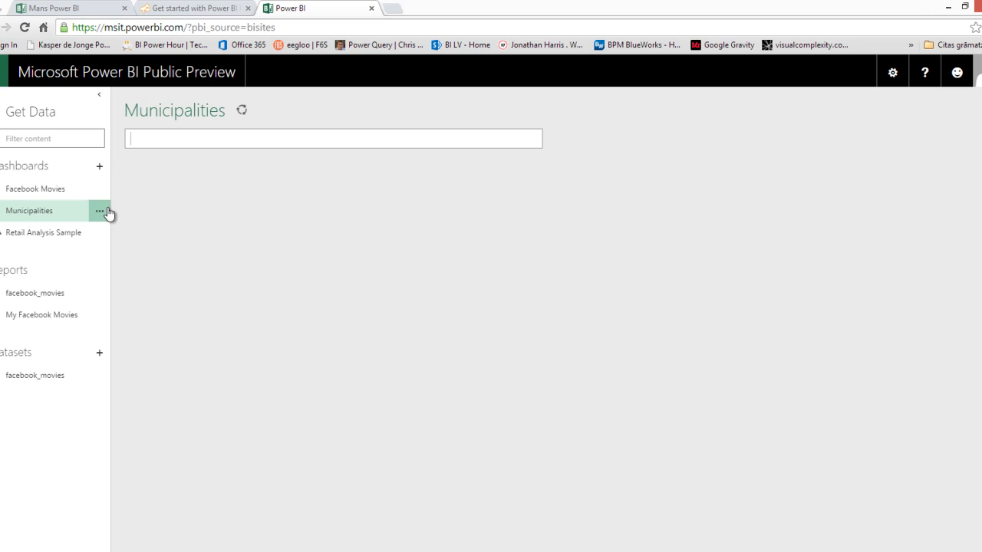
Connect the local Excel workbook Raim_total_1.xlsx as a new dataset for the Municipalities dashboard.
left_click(95, 358)
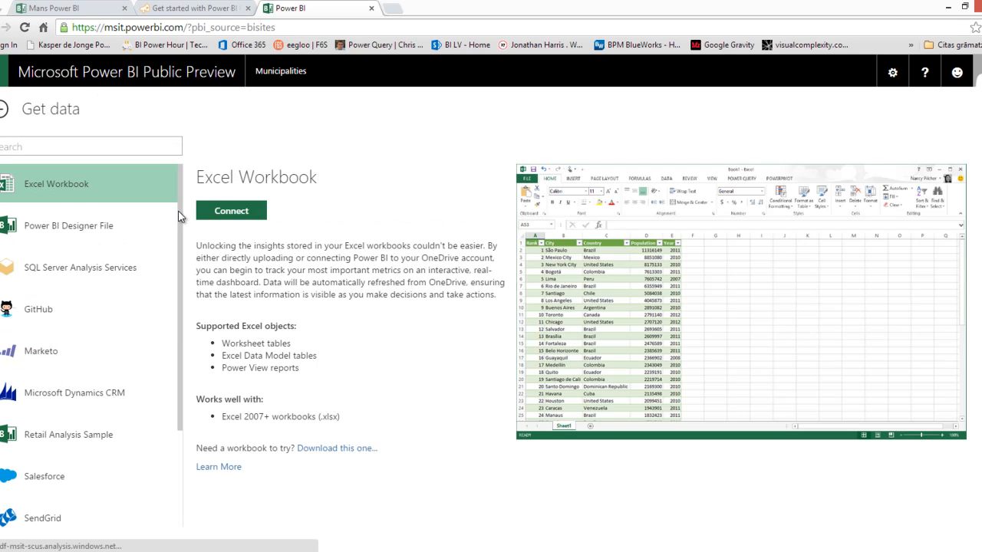
left_click_drag(178, 220, 180, 186)
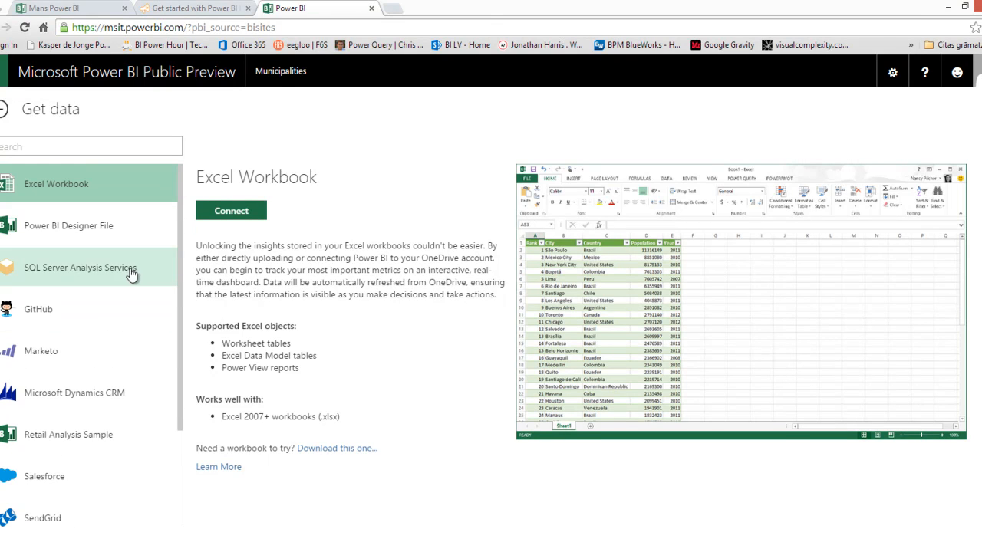
left_click(229, 215)
left_click(829, 206)
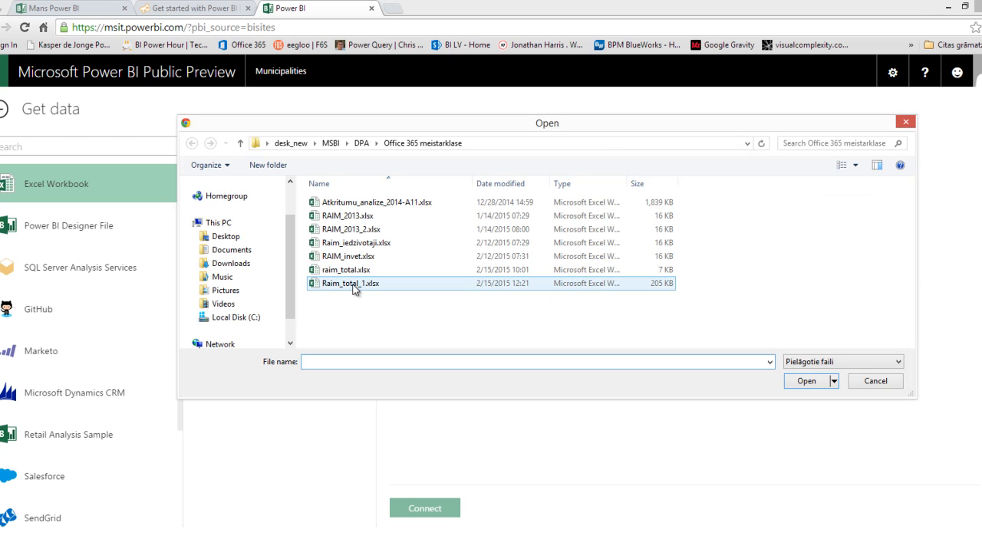
double_click(354, 285)
left_click(426, 508)
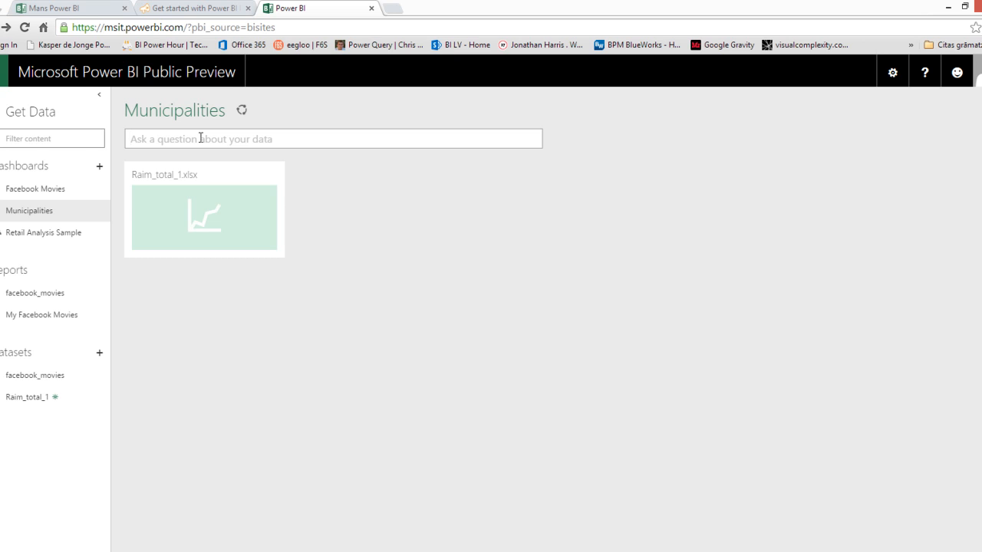
Ask the data question "total iedz", pin the resulting number to the dashboard and return to the Municipalities dashboard.
type("total iedz")
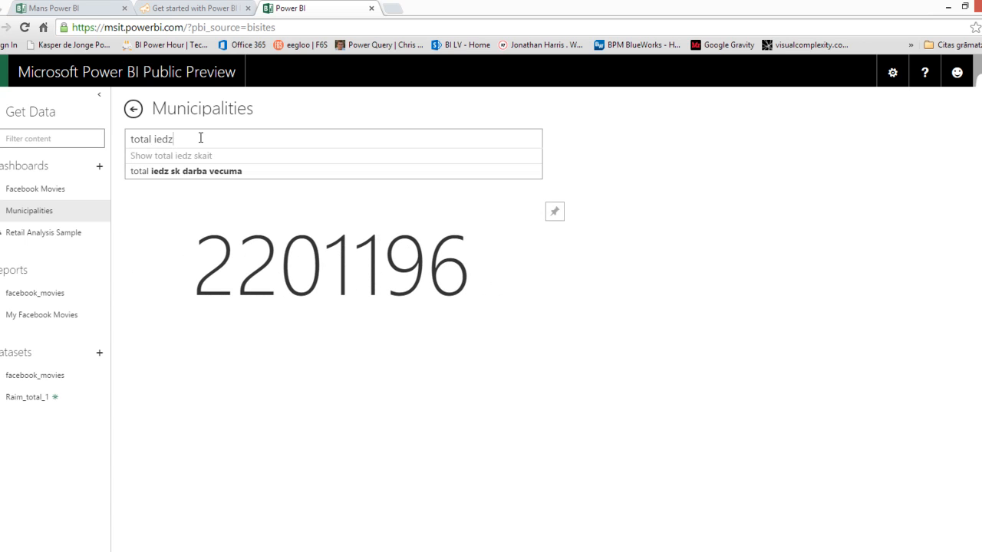
left_click_drag(475, 274, 217, 260)
left_click(195, 234)
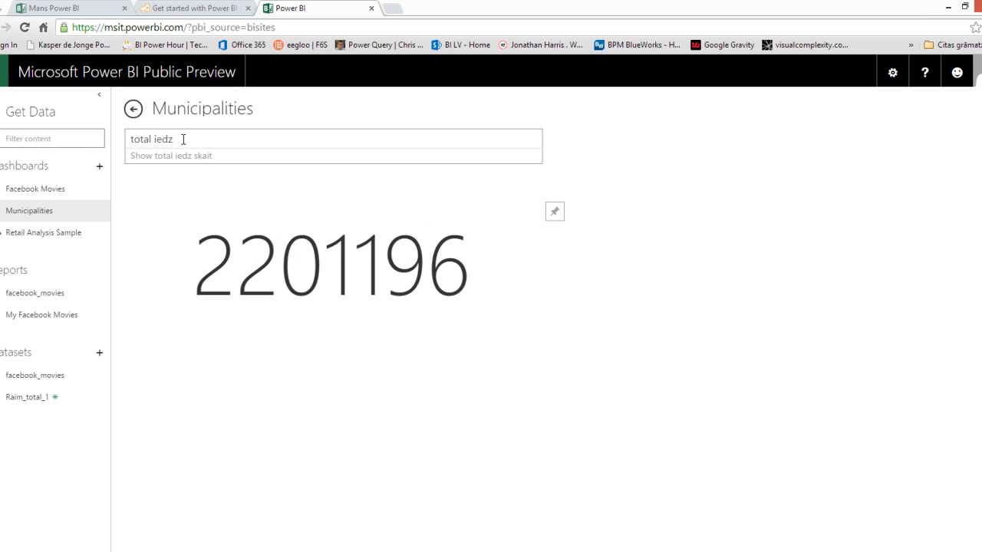
left_click(554, 215)
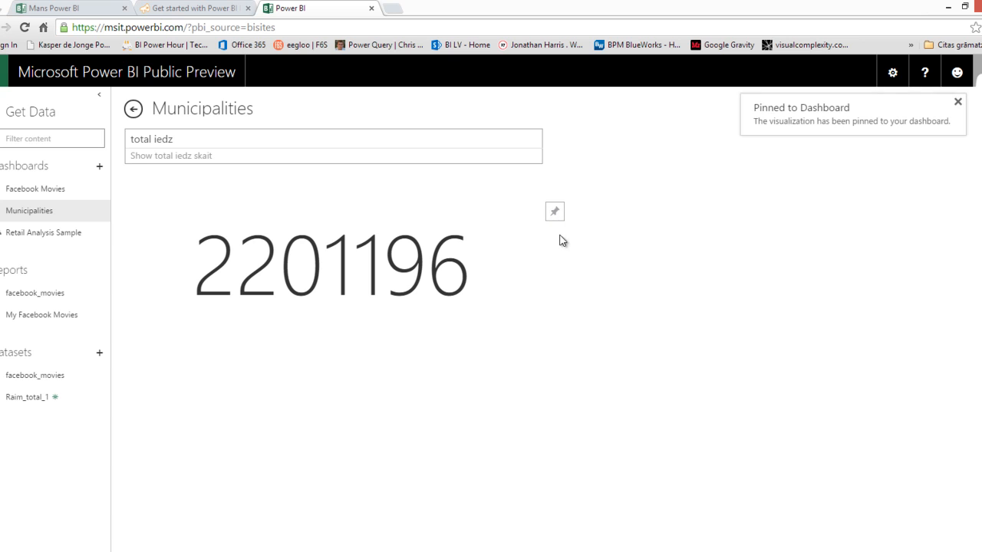
left_click(49, 212)
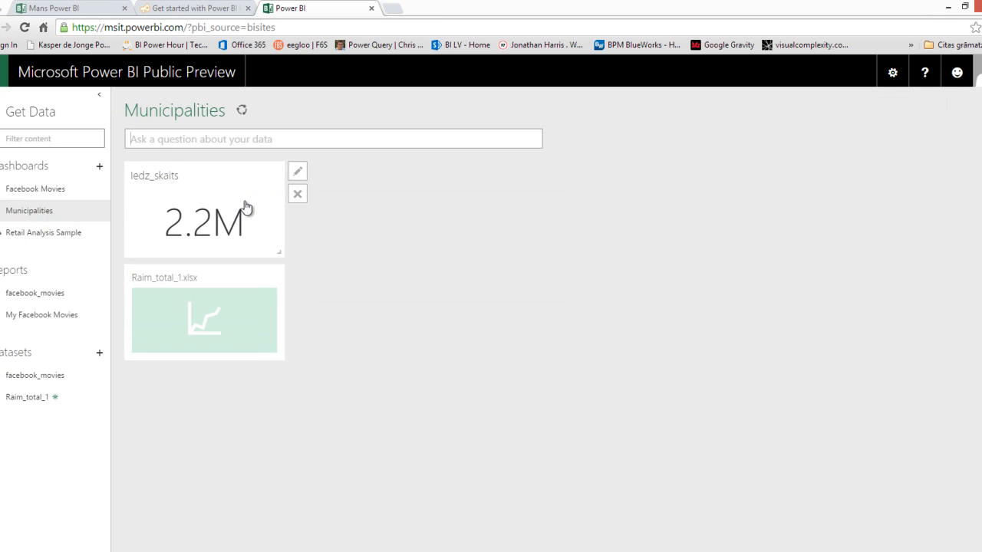
Pin the bar chart for the question "iedz_skaits by plān" to Municipalities and move its tile beside the existing tiles.
left_click(169, 139)
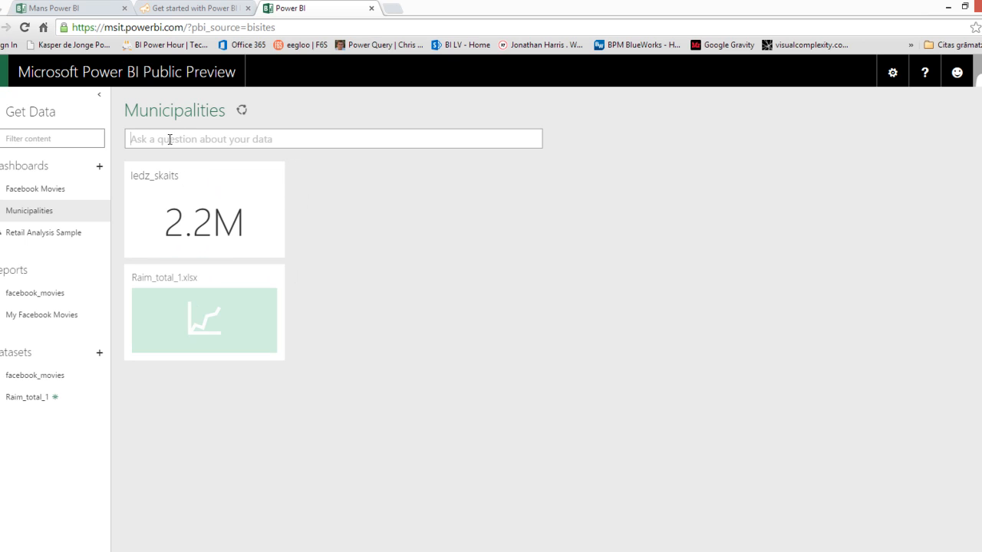
type("iedzi")
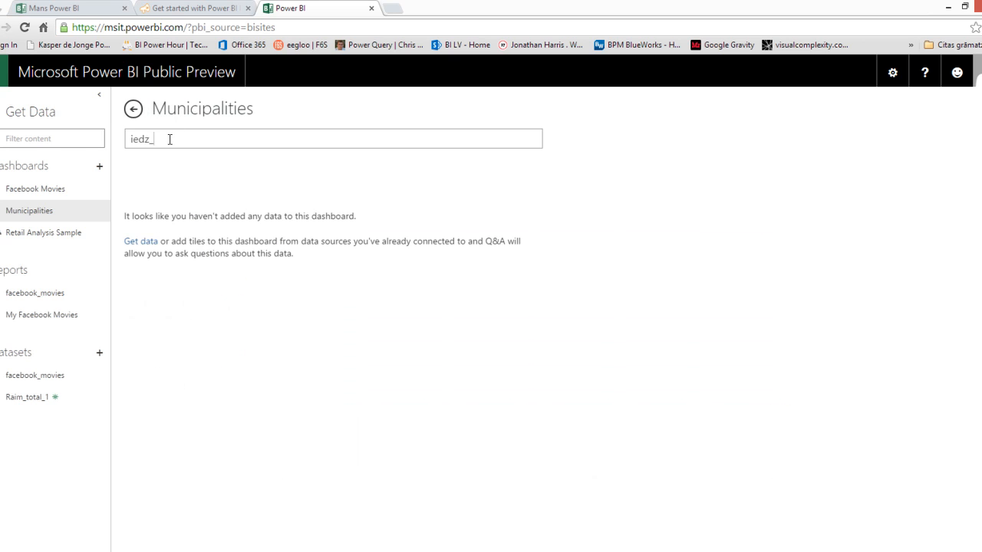
type("skaits")
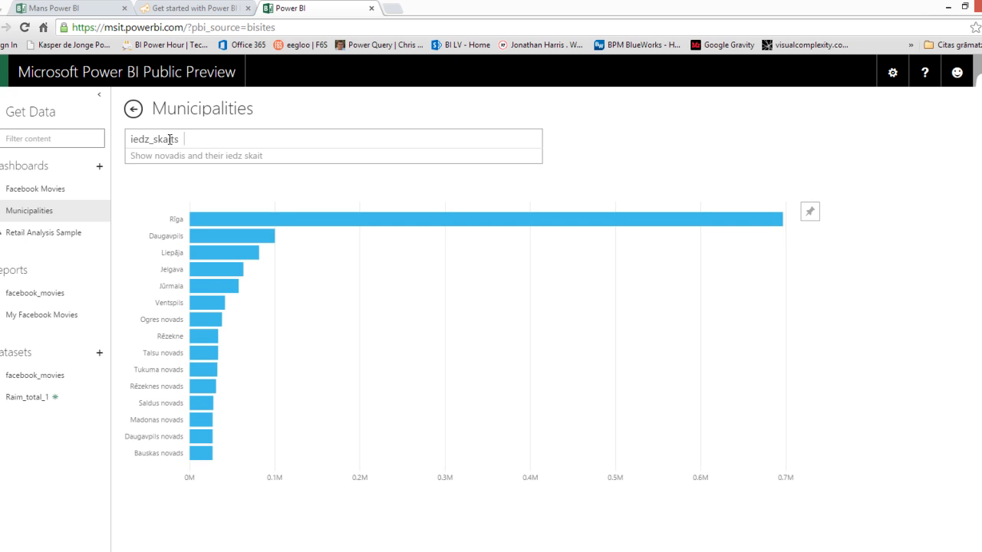
type("by plān")
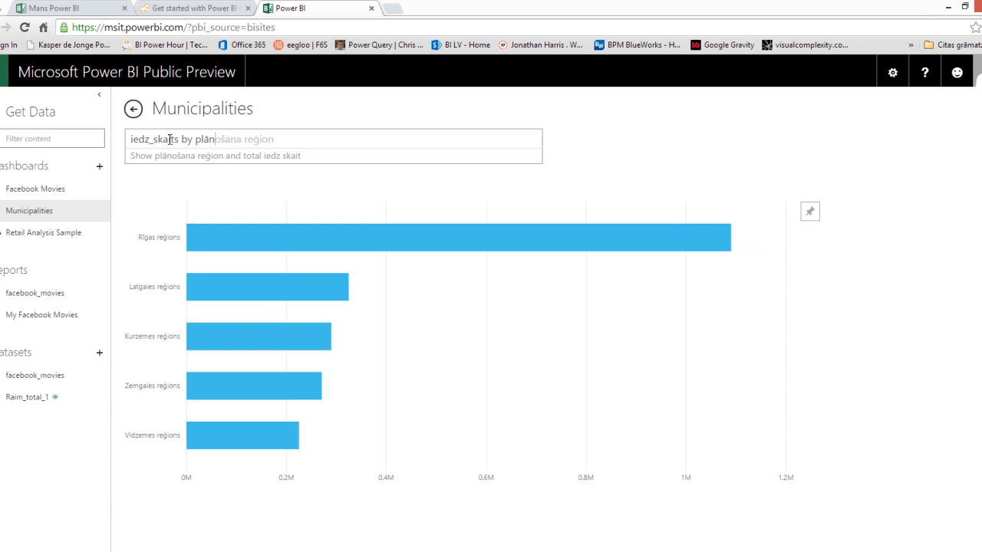
left_click(810, 212)
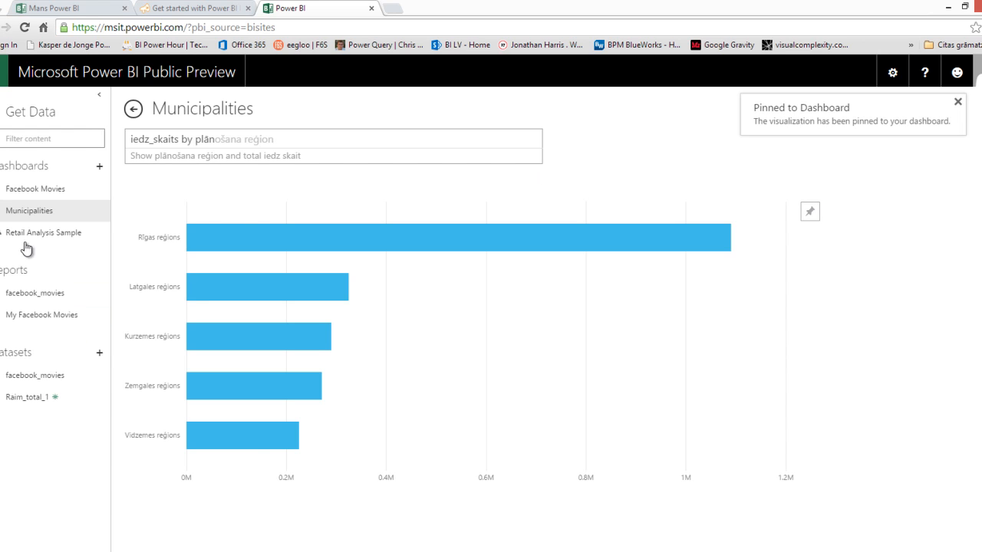
left_click(26, 215)
left_click_drag(208, 445, 419, 276)
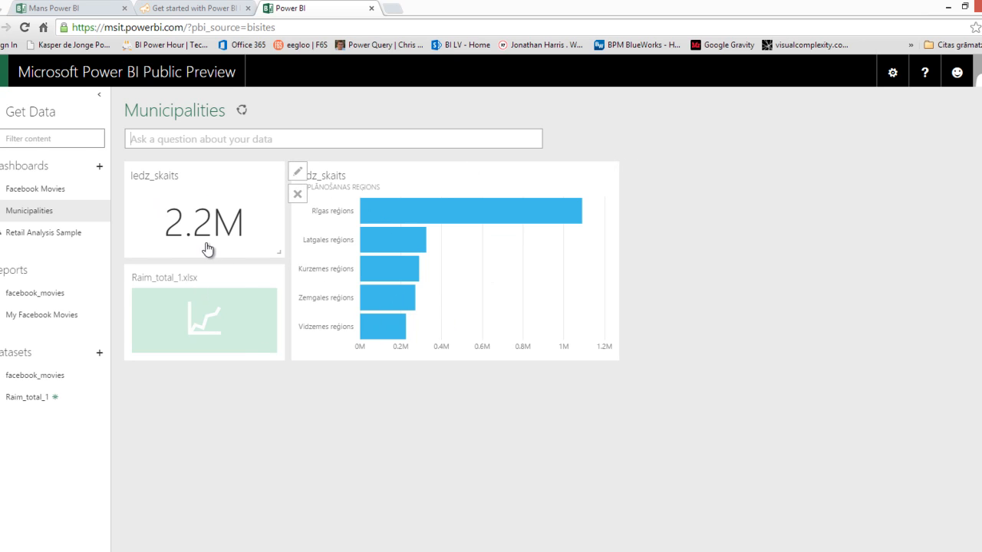
Retitle the total population number tile as "Kopējais iedzīvotāju skaits".
left_click(295, 169)
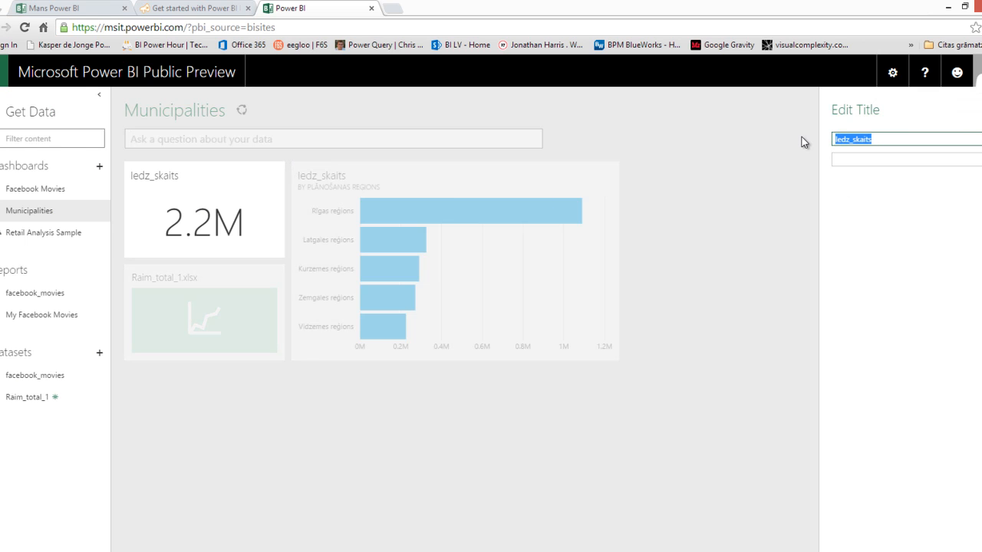
type("Kopējais iedzīvotāju skaits")
key("Return")
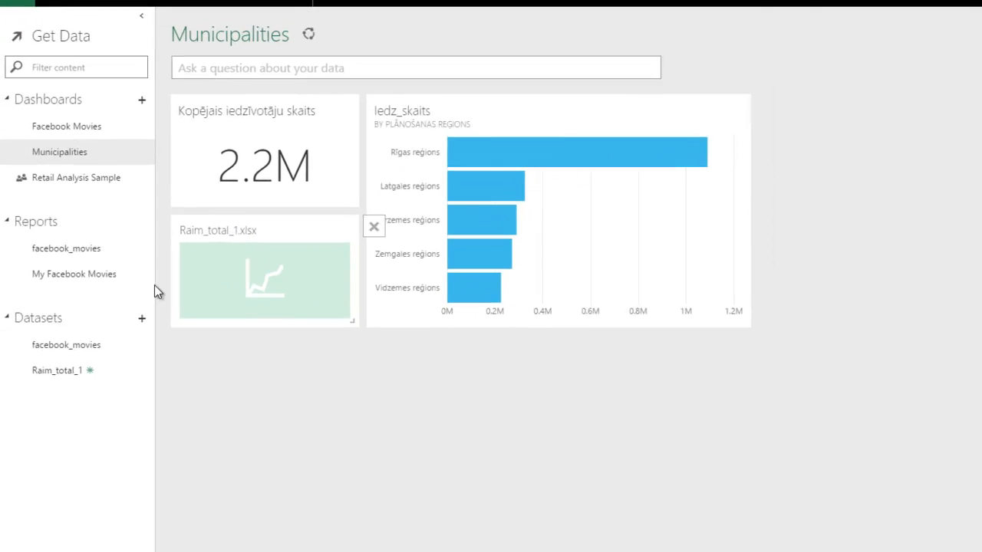
Open a blank report on the Raim_total_1 dataset, add a second page and return to the first page.
left_click(35, 391)
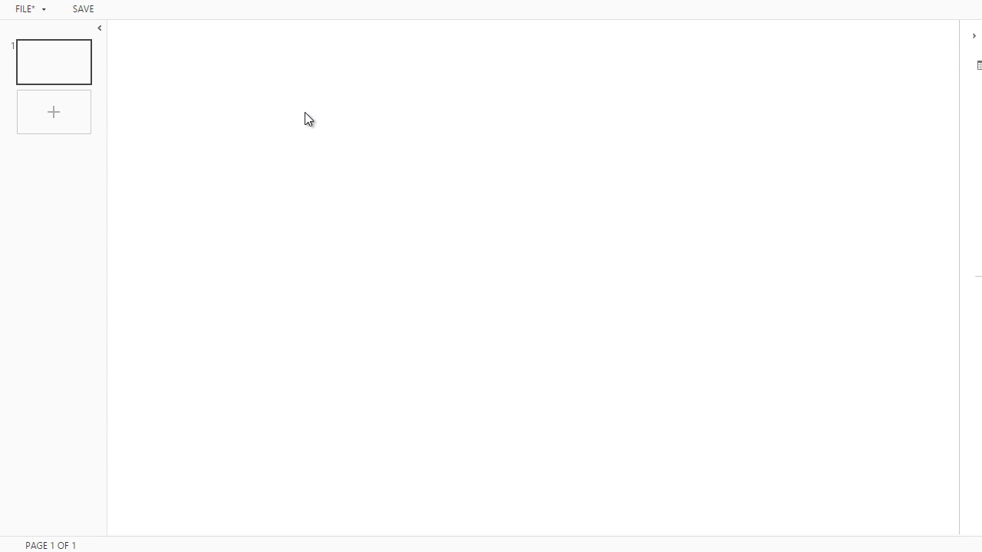
left_click(55, 127)
left_click(63, 64)
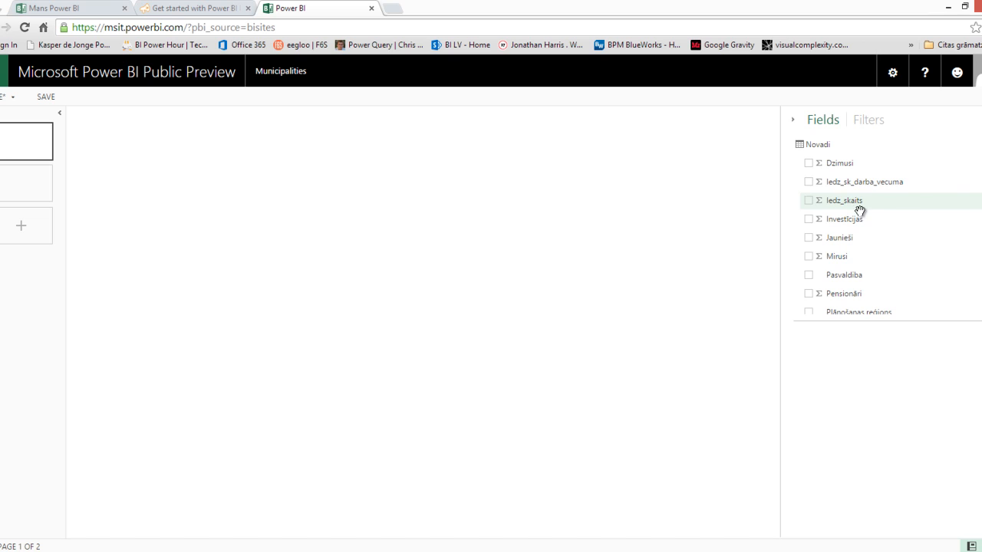
Create a column chart of Investīcijas by Pasvaldiba on the first page and enlarge it across most of the canvas.
left_click(808, 220)
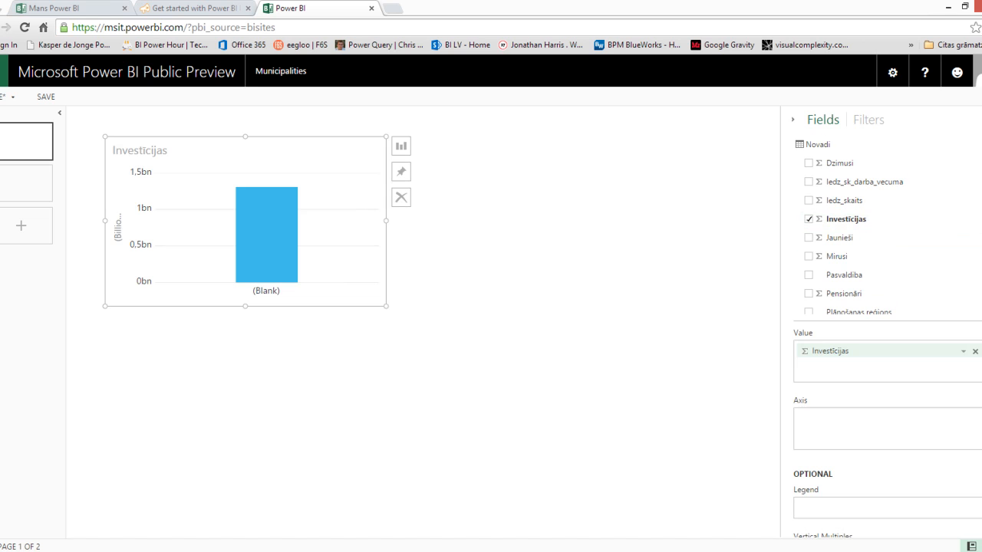
scroll(947, 271, "down", 1)
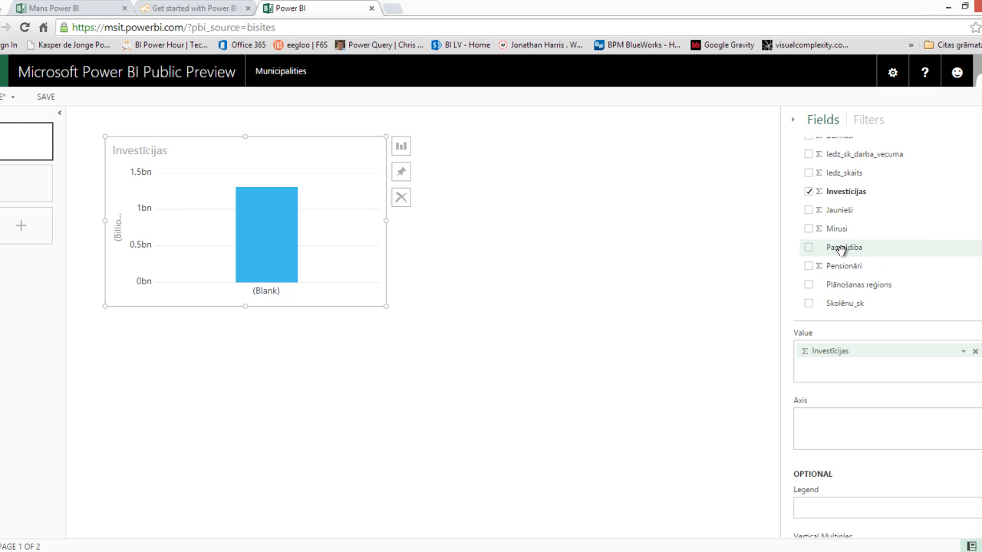
left_click(808, 247)
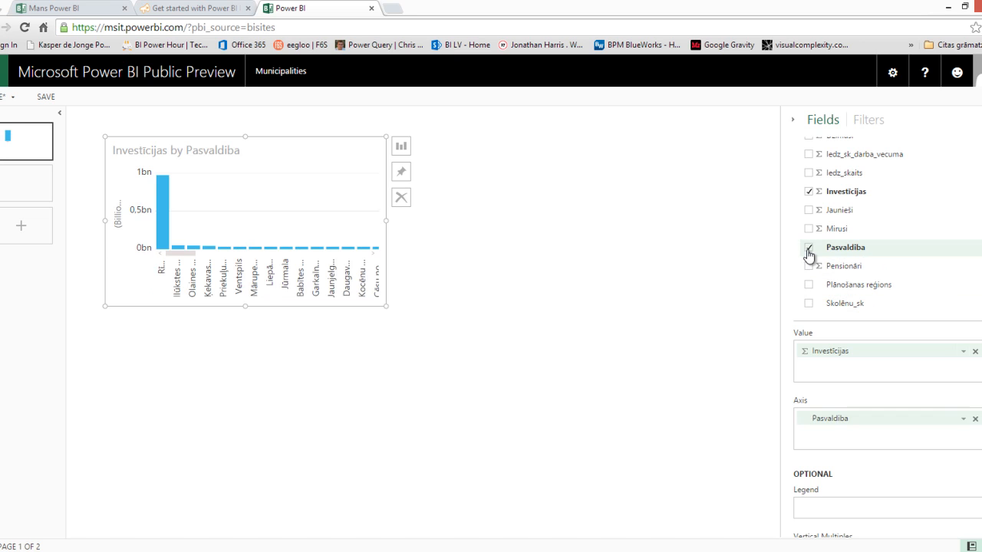
left_click_drag(385, 307, 627, 353)
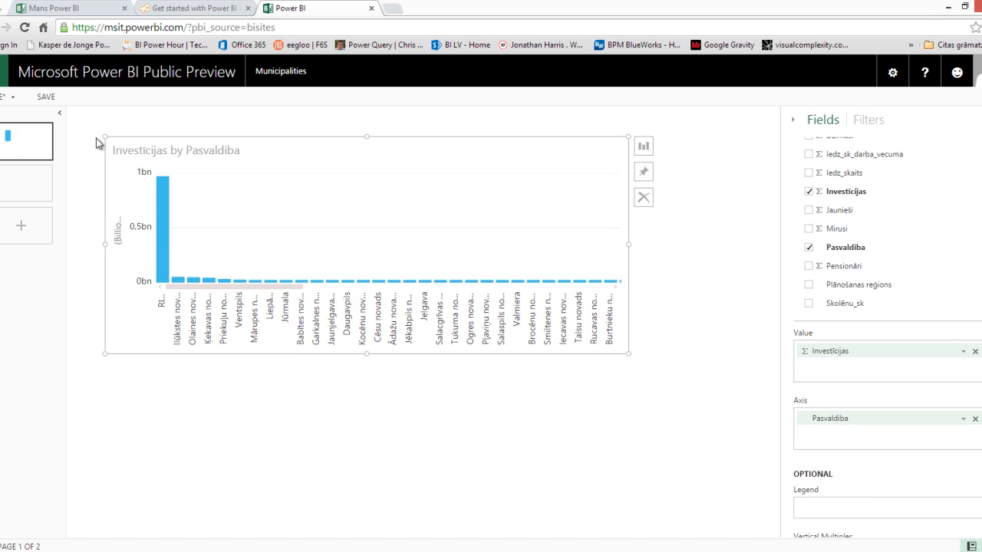
Change the Investīcijas by Pasvaldiba chart to a treemap and make it taller and narrower.
left_click(642, 147)
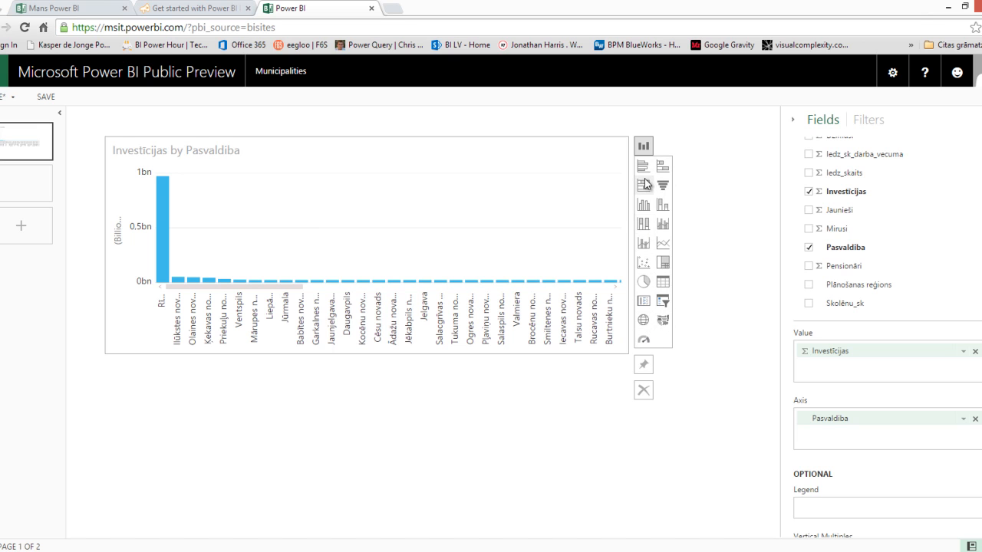
left_click(663, 263)
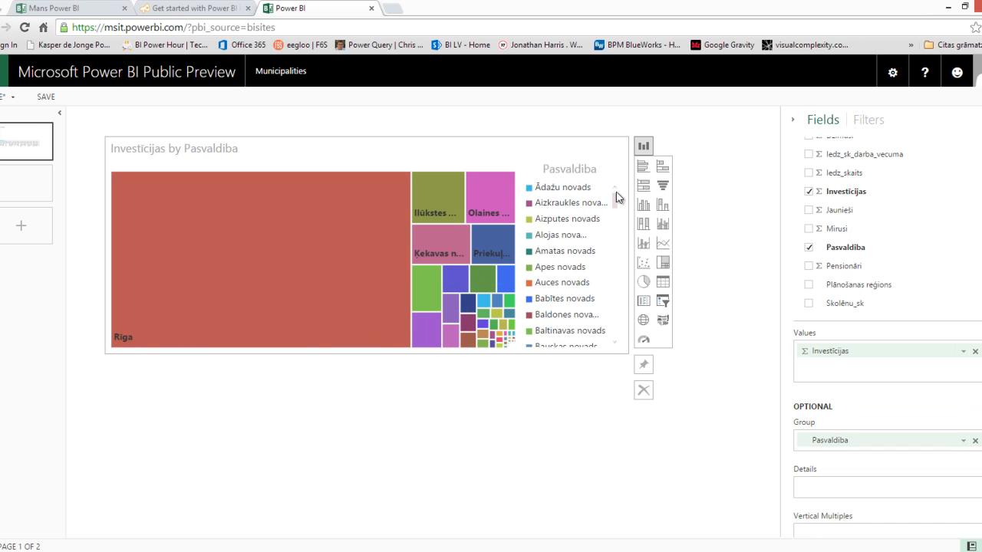
left_click(366, 356)
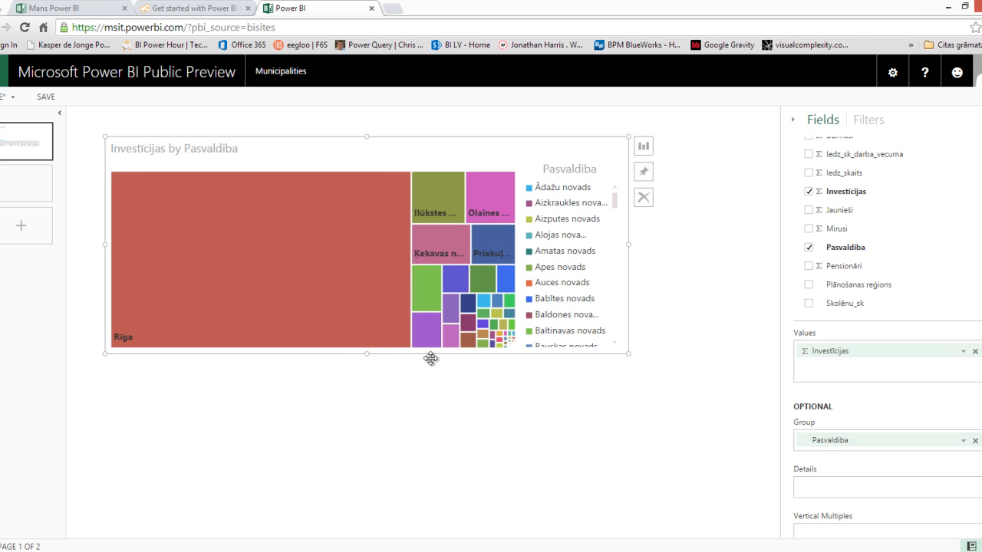
left_click_drag(366, 355, 349, 488)
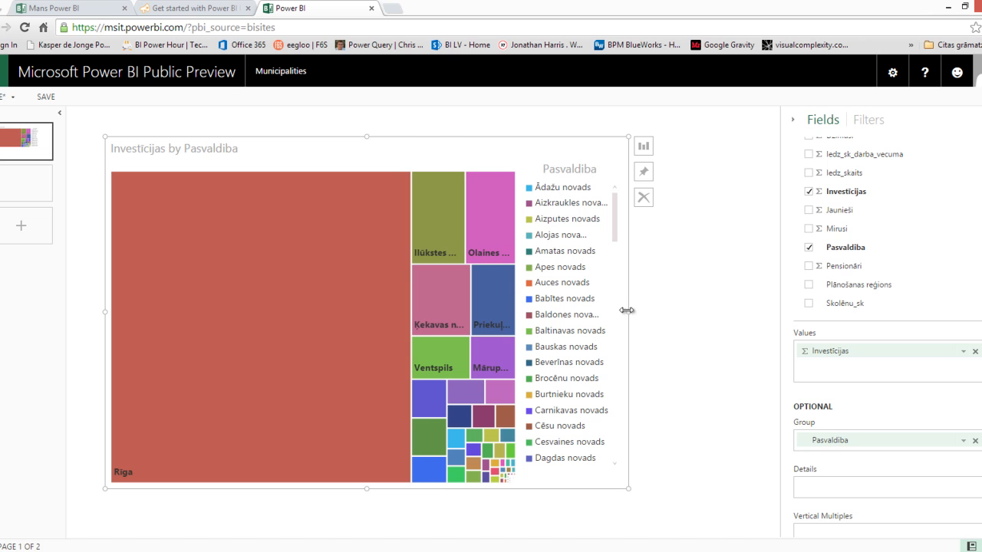
left_click_drag(629, 311, 522, 324)
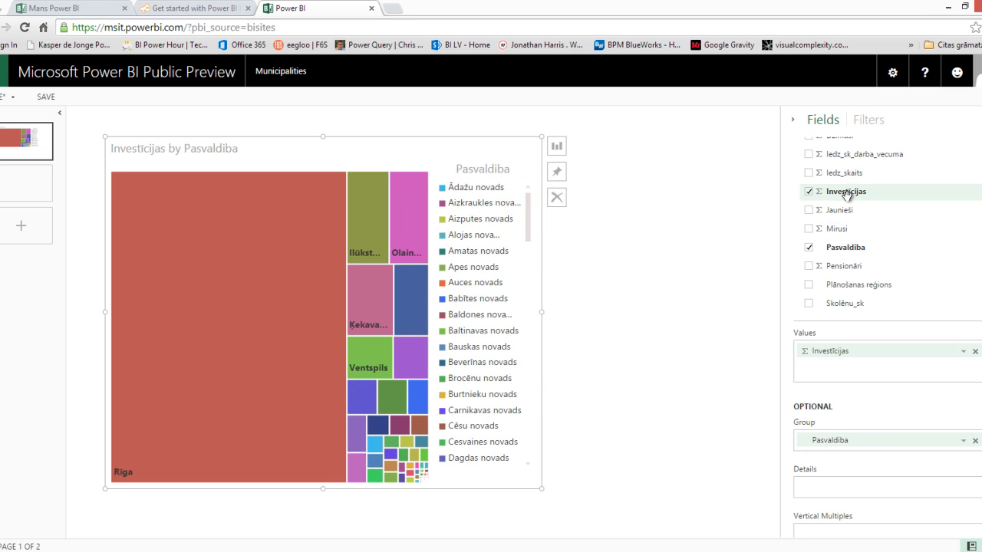
Add a column chart of Investīcijas by Plānošanas reģions in the empty space beside the treemap.
left_click_drag(832, 191, 688, 206)
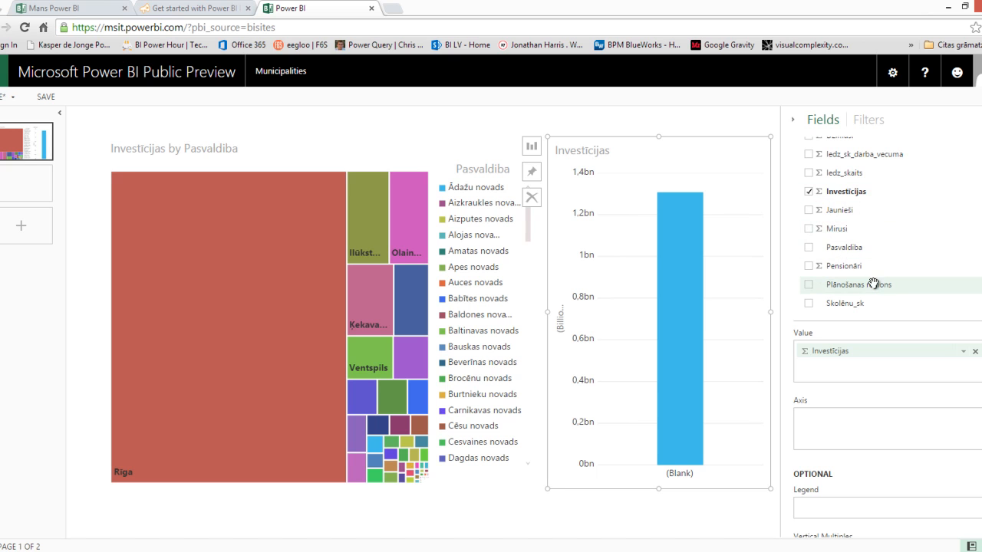
left_click_drag(734, 305, 662, 325)
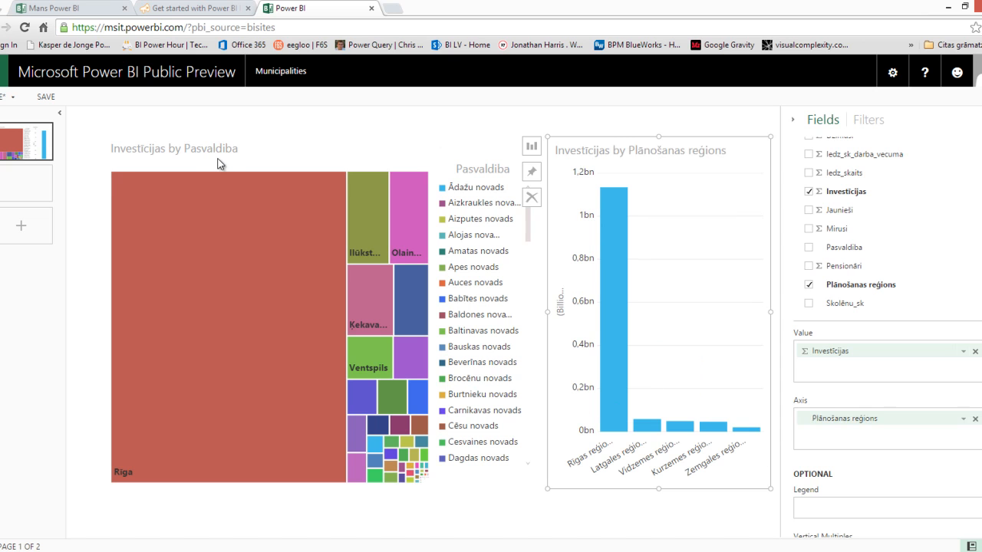
Save the report under the name Investicijas.
left_click(14, 100)
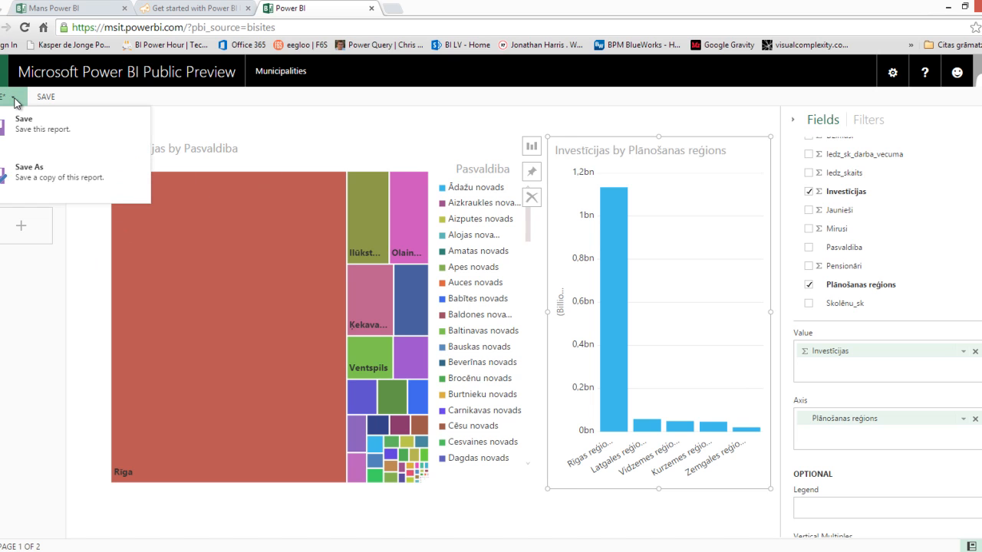
left_click(42, 99)
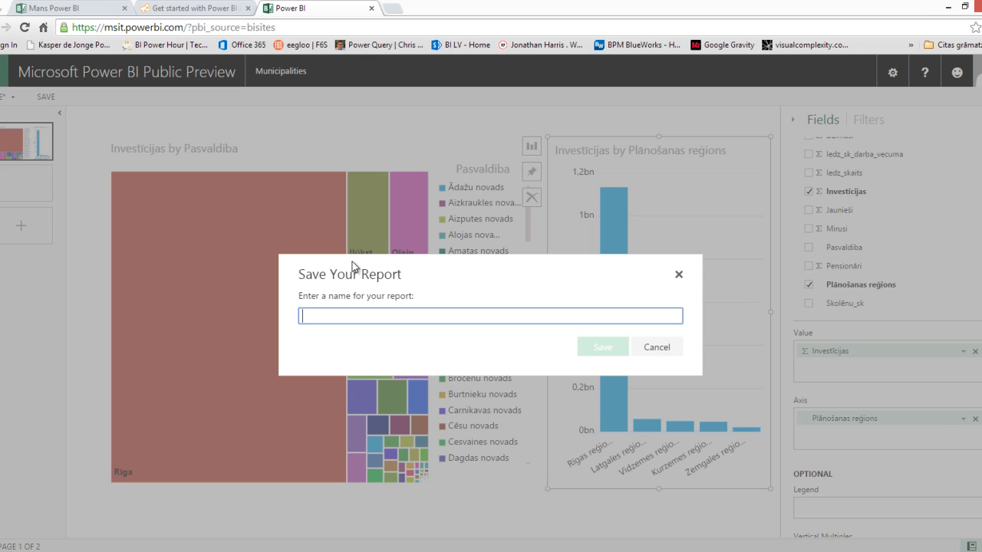
type("Investicijas")
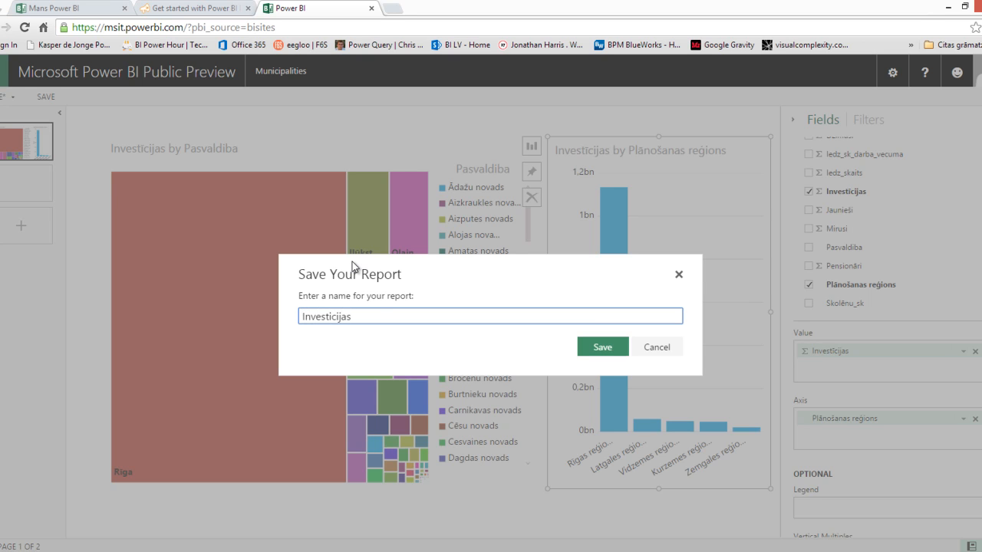
key("Return")
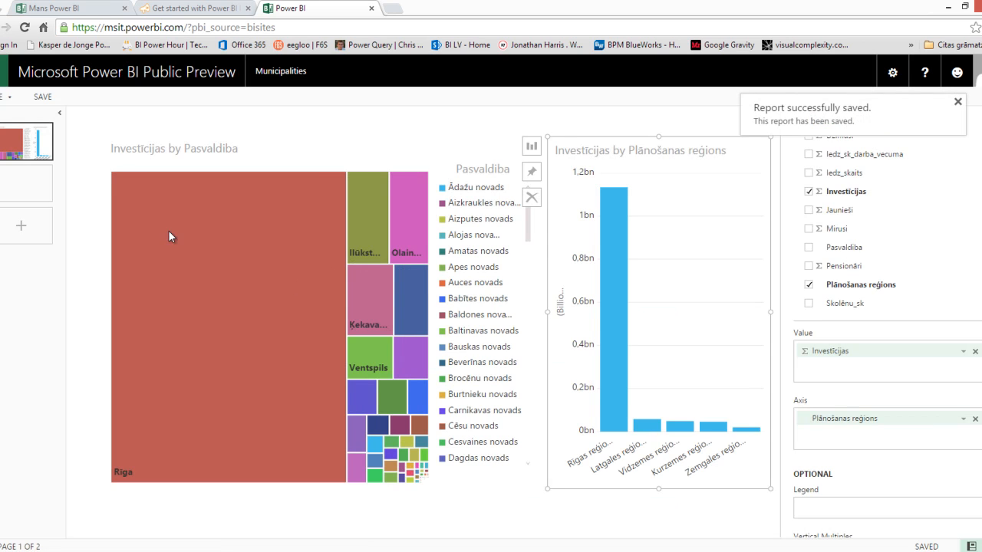
Ask the question "total invest" on the Municipalities dashboard, pin the answer and reopen the dashboard.
left_click(268, 71)
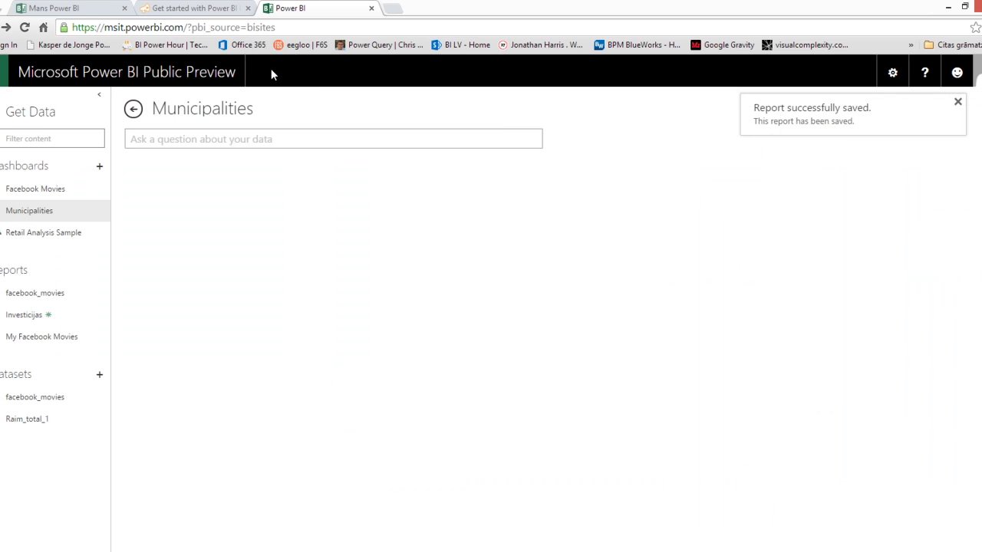
left_click(46, 212)
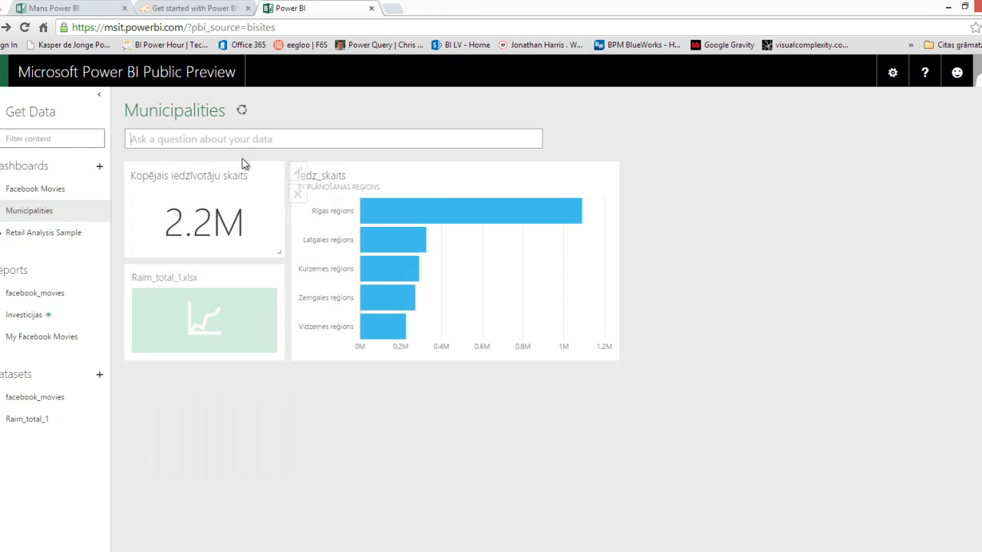
left_click(238, 139)
type("tota")
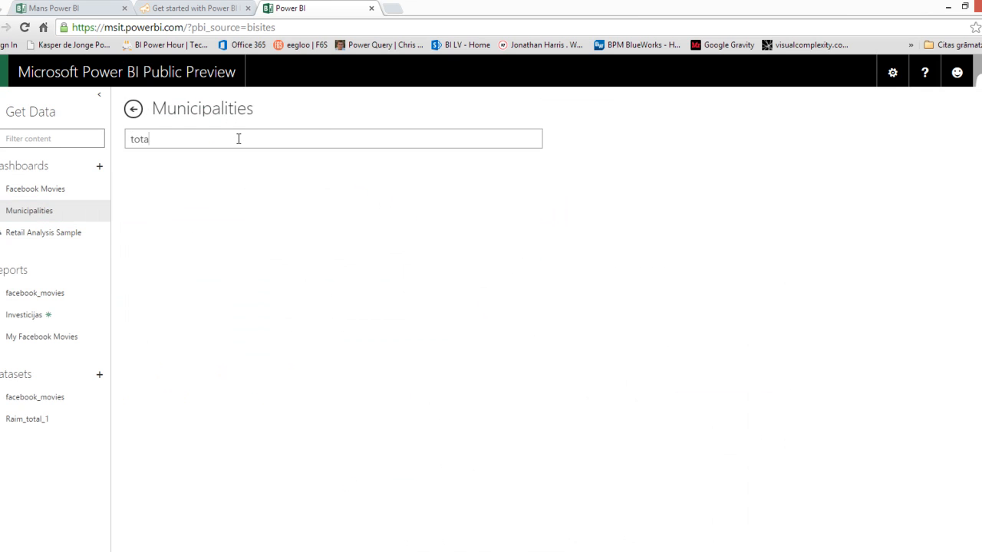
type("l invest")
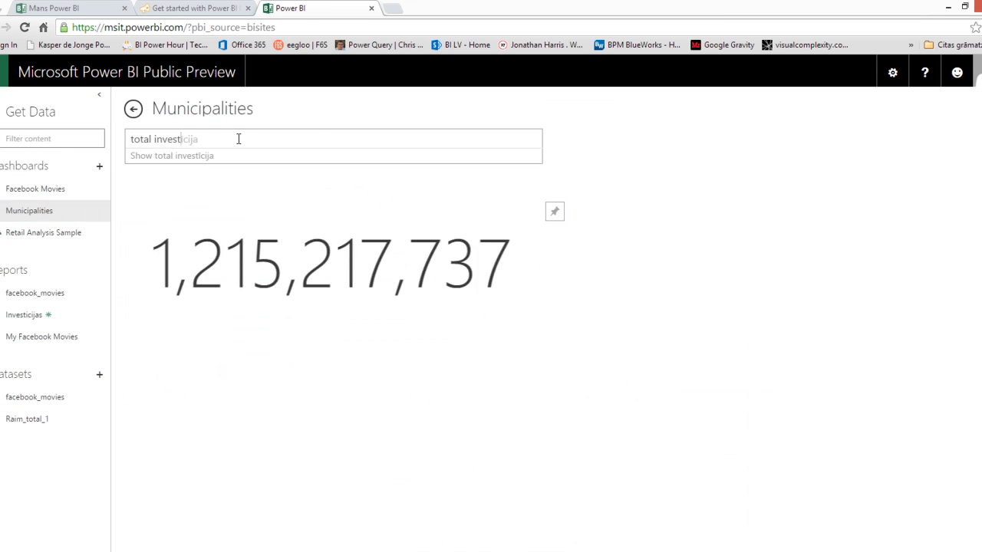
left_click(554, 212)
left_click(3, 218)
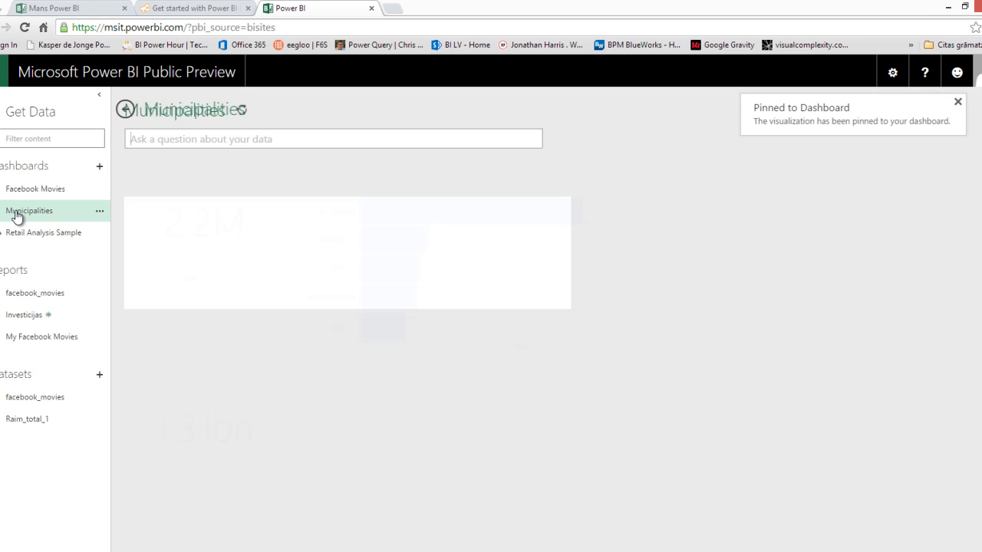
Move the Investīcijas total tile directly below the Kopējais iedzīvotāju skaits tile and view the question behind it.
left_click_drag(166, 420, 206, 316)
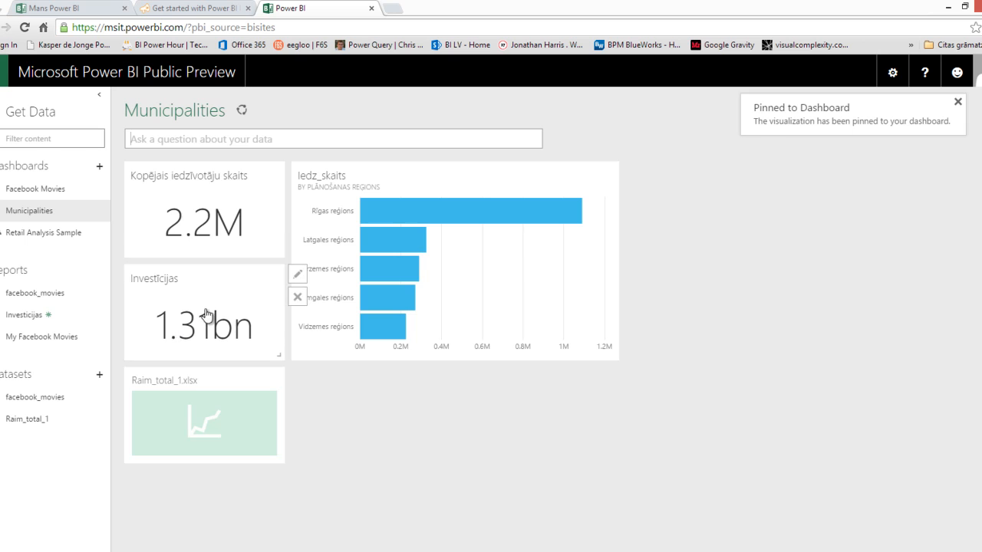
left_click(206, 314)
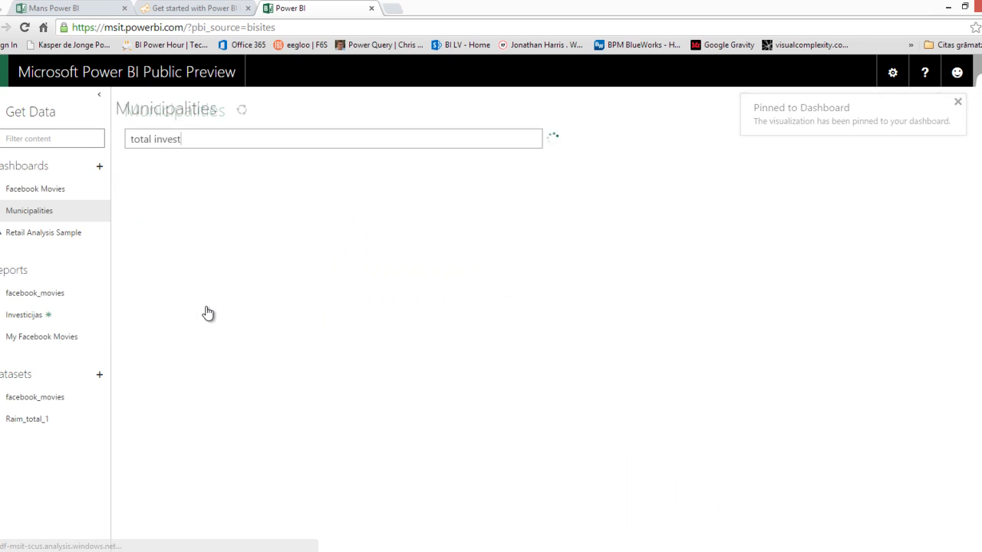
left_click(30, 219)
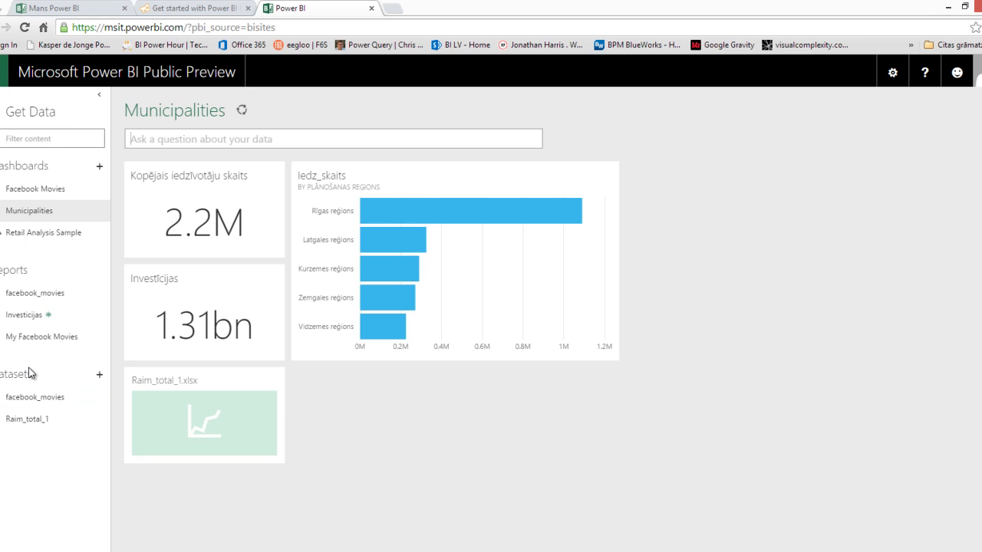
Pin the Investīcijas by Plānošanas reģions column chart from the Investicijas report and return to the Municipalities dashboard.
left_click(27, 317)
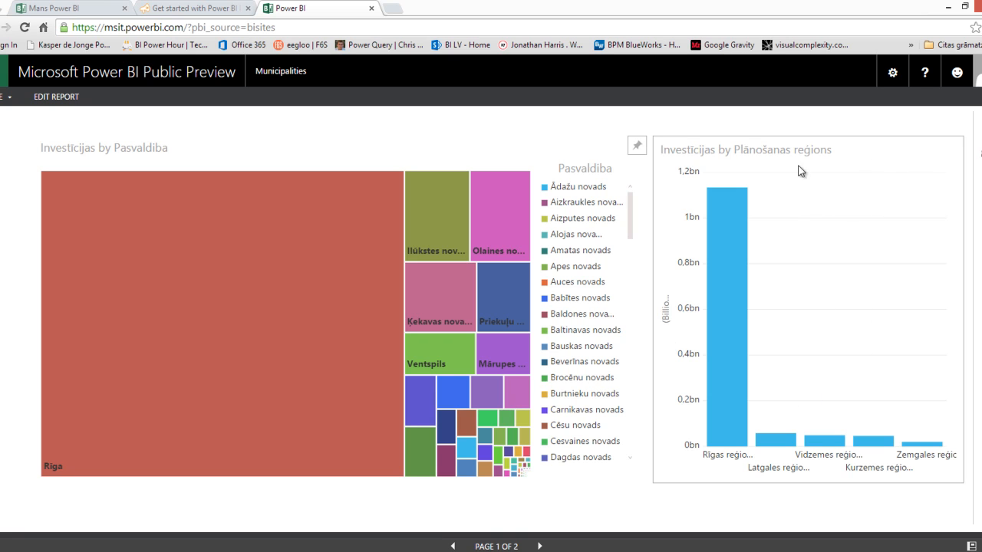
left_click(637, 145)
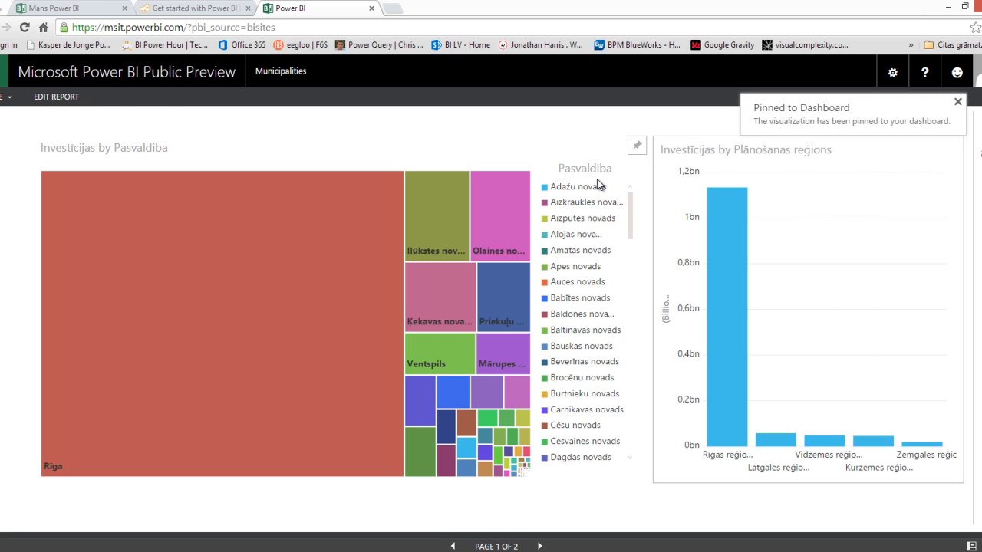
left_click(281, 76)
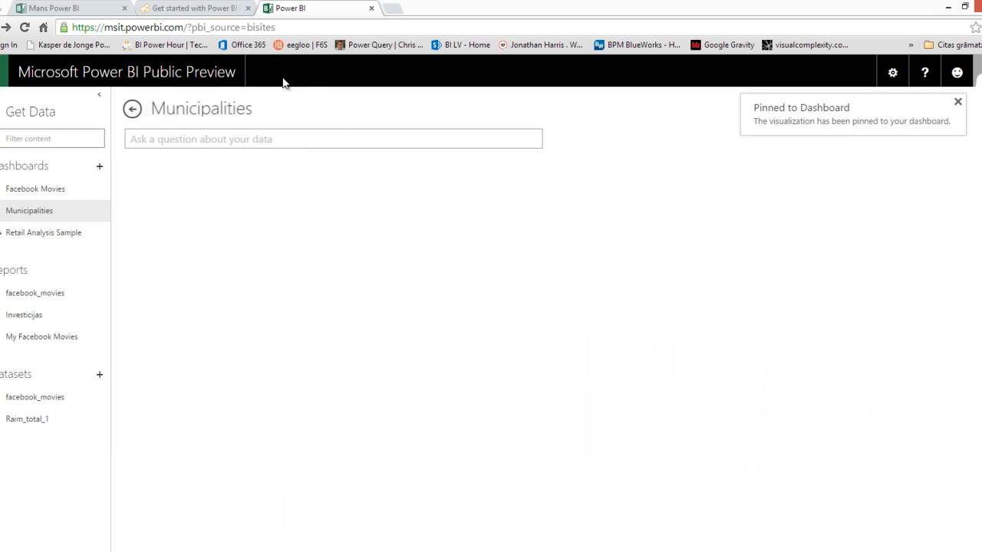
left_click(19, 213)
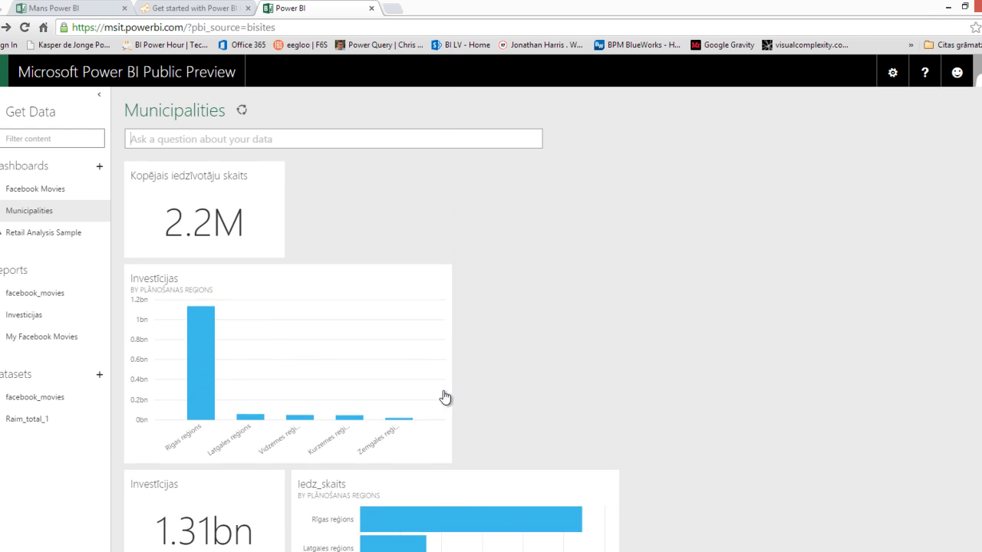
Move the Iedz_skaits chart tile up to the dashboard's first row and view the report behind the Investīcijas chart tile.
left_click_drag(438, 520, 529, 276)
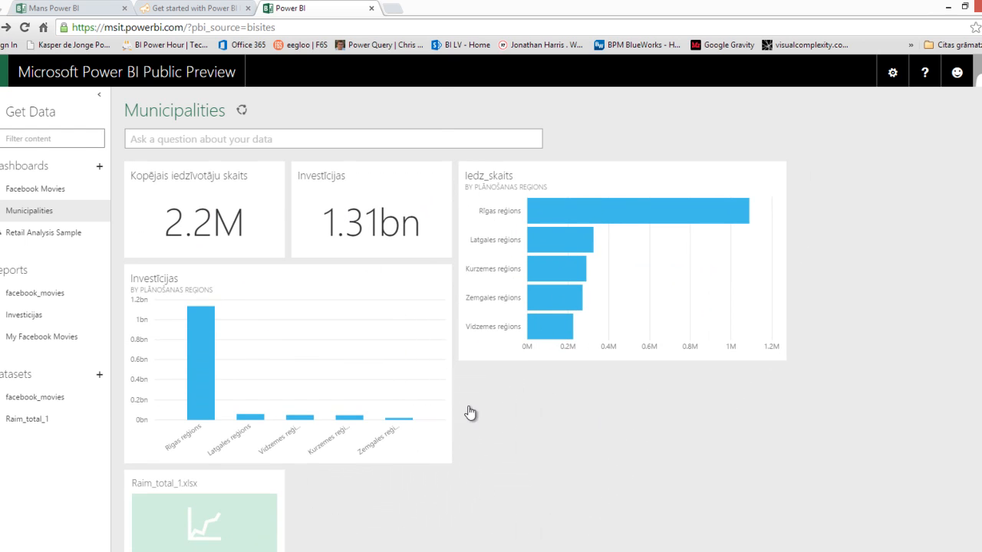
left_click(286, 304)
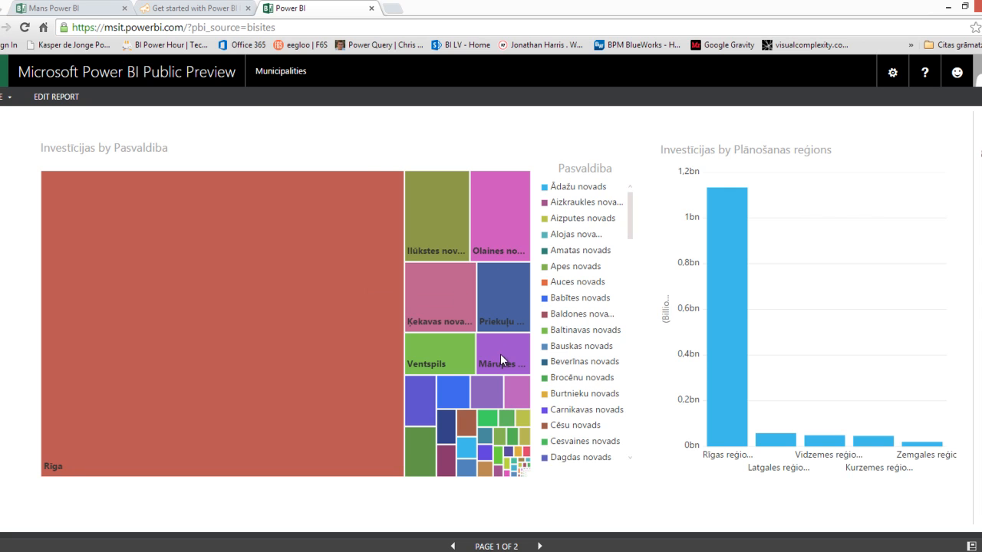
left_click(281, 71)
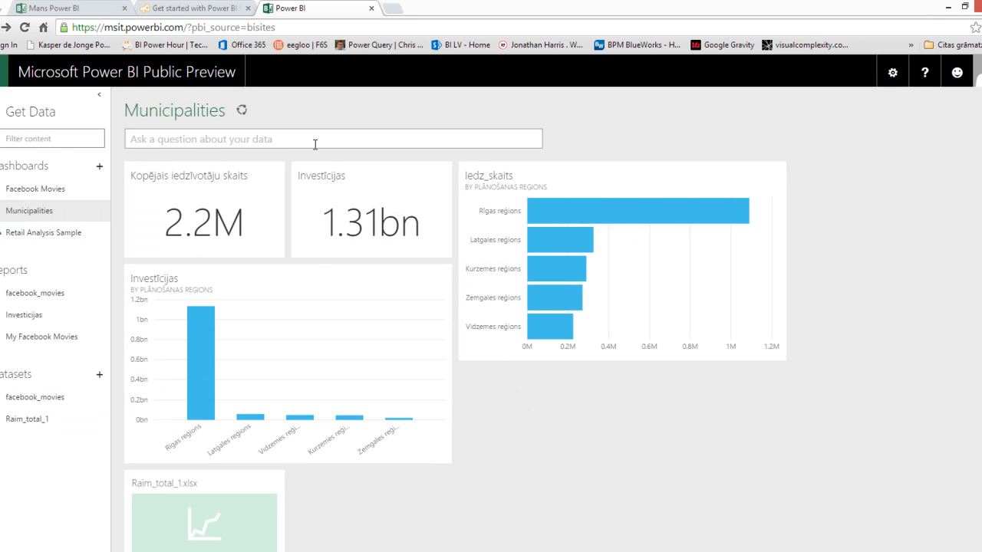
Try to query Rīga's total investments with the wordings "total investicija rīga" and "total investicija in Rīga".
type("to")
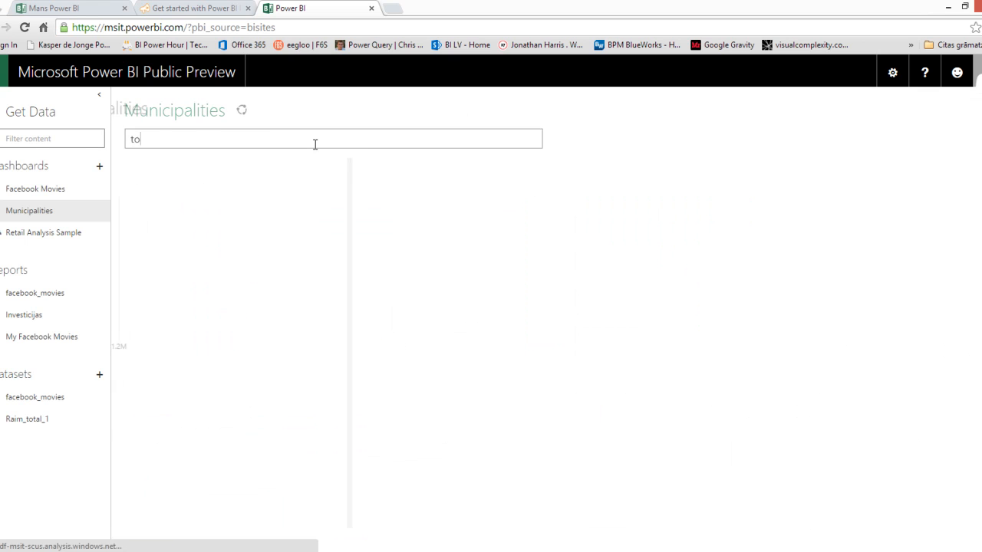
type("tal investicija ")
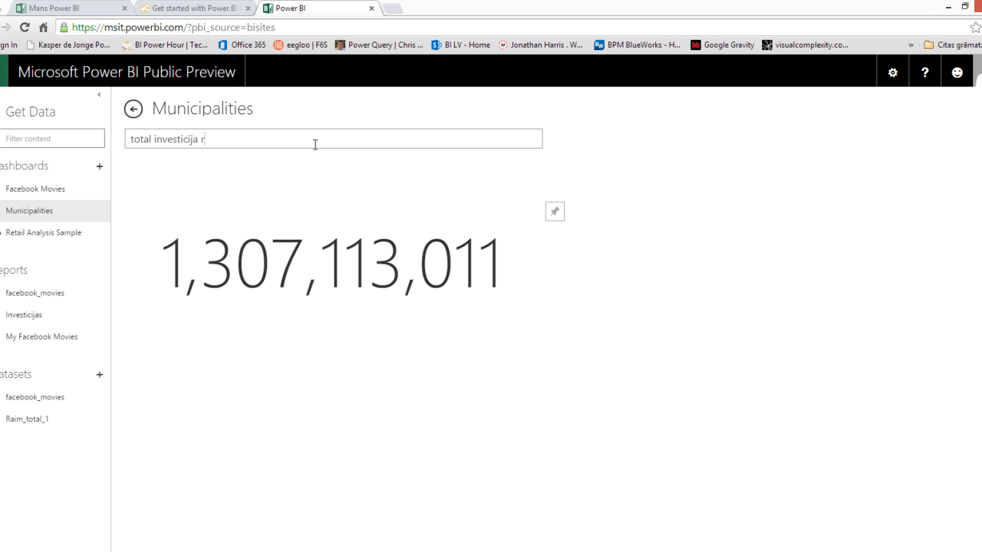
type("rīga")
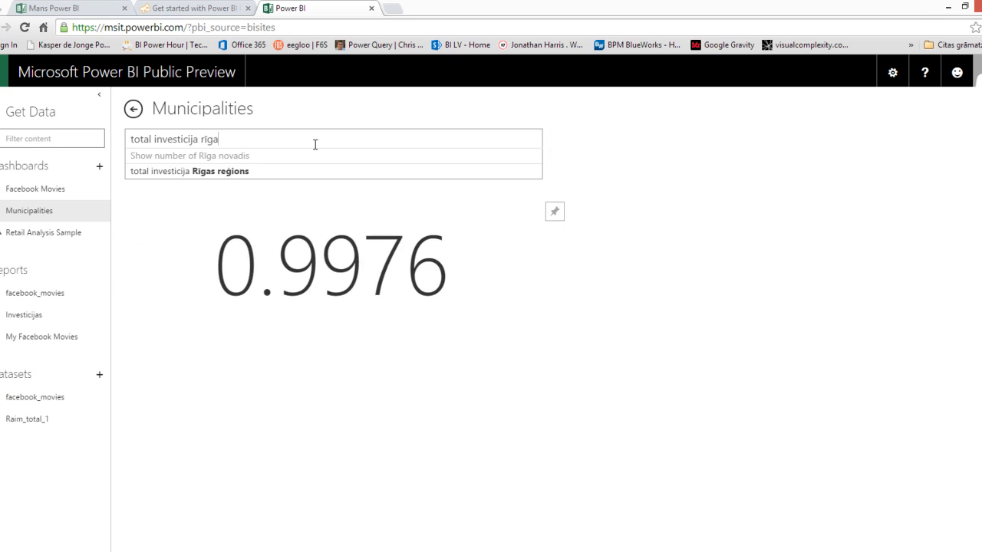
key("BackSpace")
type("by")
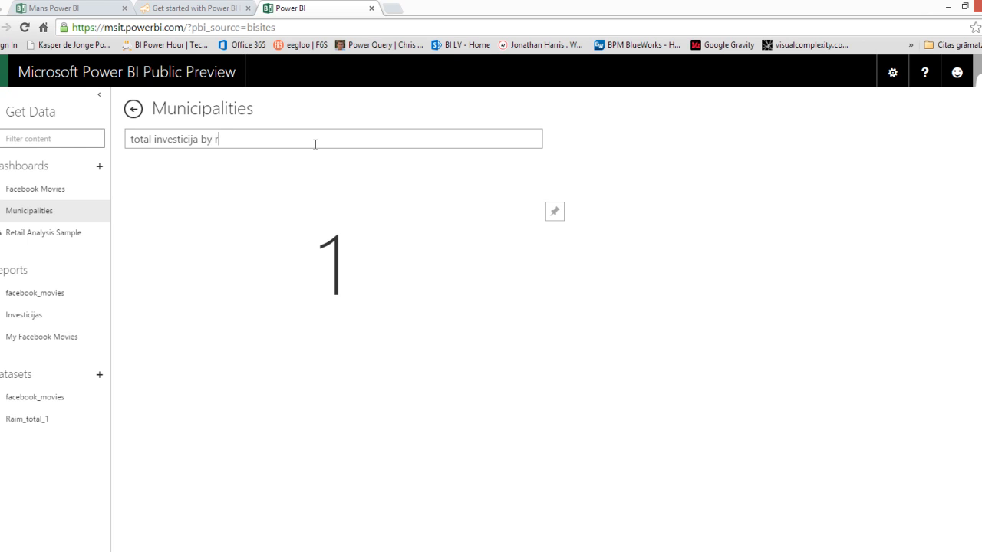
key("BackSpace")
key("BackSpace")
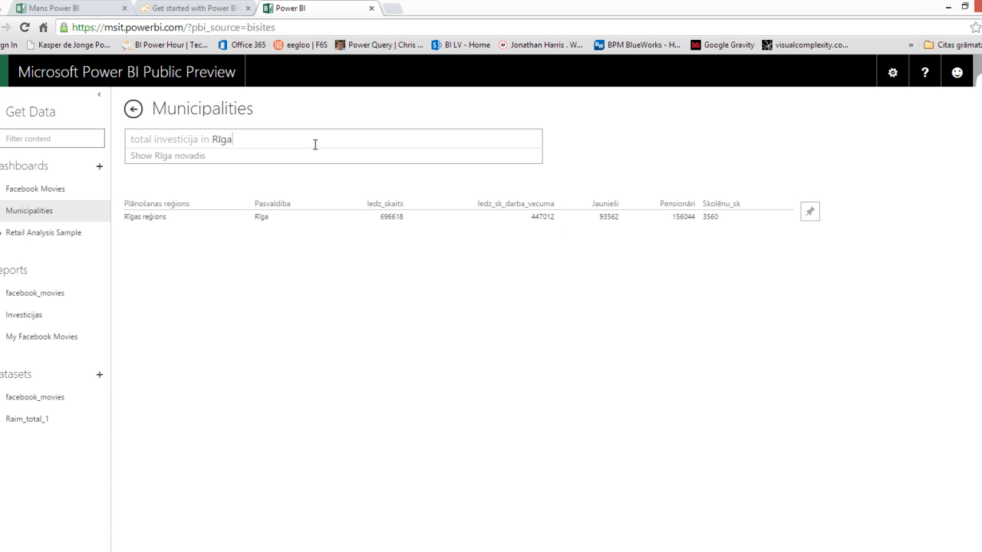
left_click_drag(266, 134, 194, 131)
left_click(241, 148)
left_click_drag(250, 139, 86, 124)
type("Tot")
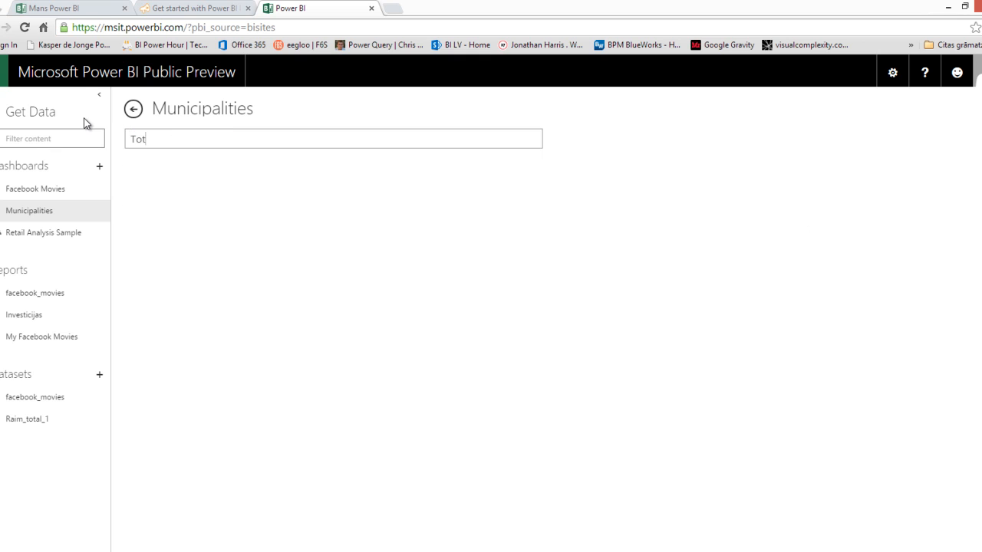
type("al inves")
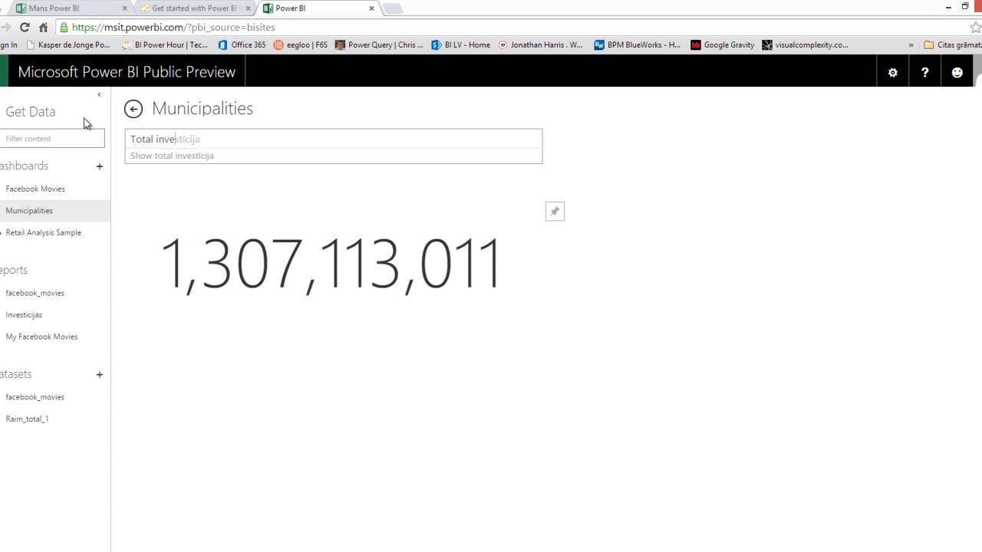
key("BackSpace")
key("BackSpace")
key("BackSpace")
key("BackSpace")
key("BackSpace")
key("BackSpace")
key("BackSpace")
key("BackSpace")
key("BackSpace")
Pin the answer to "investīcija by Rīga" to the Municipalities dashboard and place its table tile below the Iedz_skaits chart.
type("in")
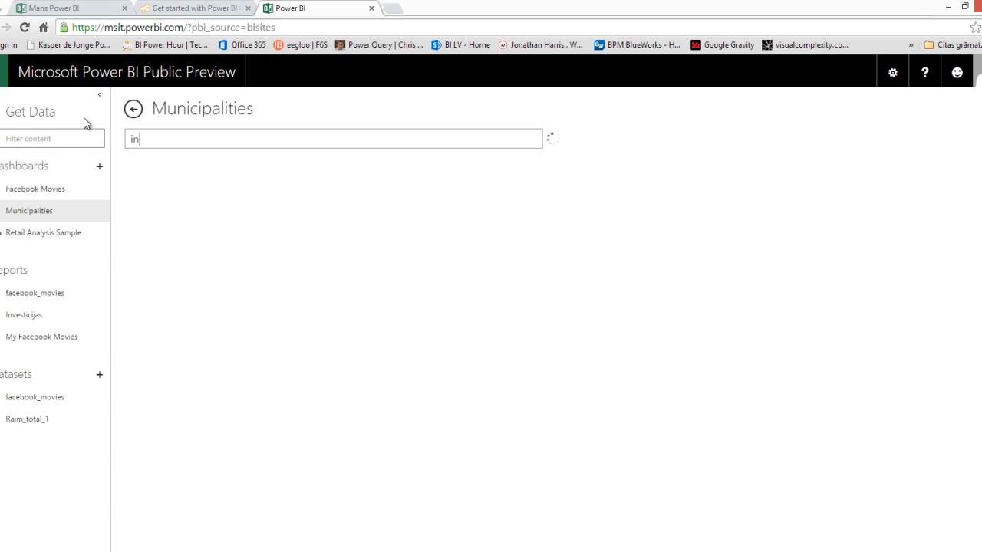
type("vestiv")
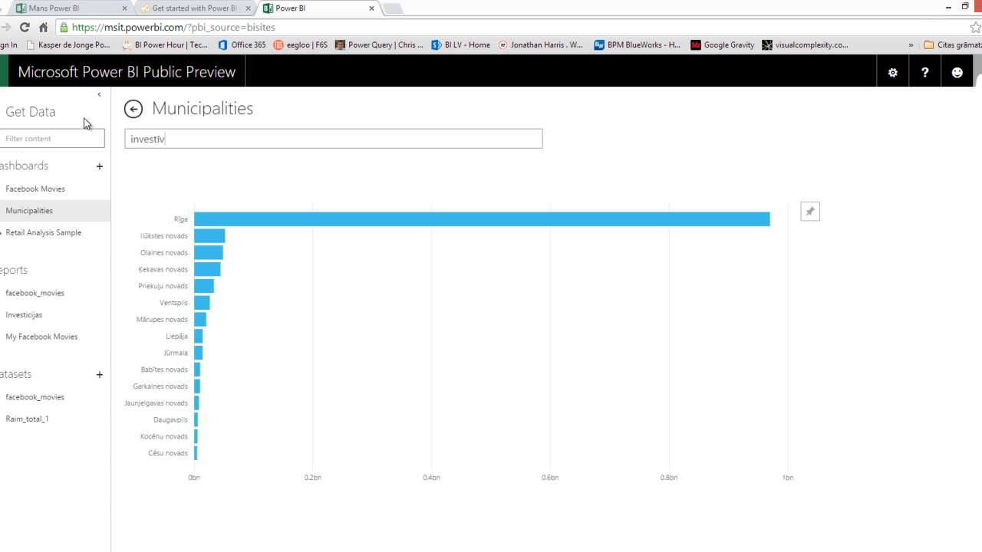
type("cija by Rīga")
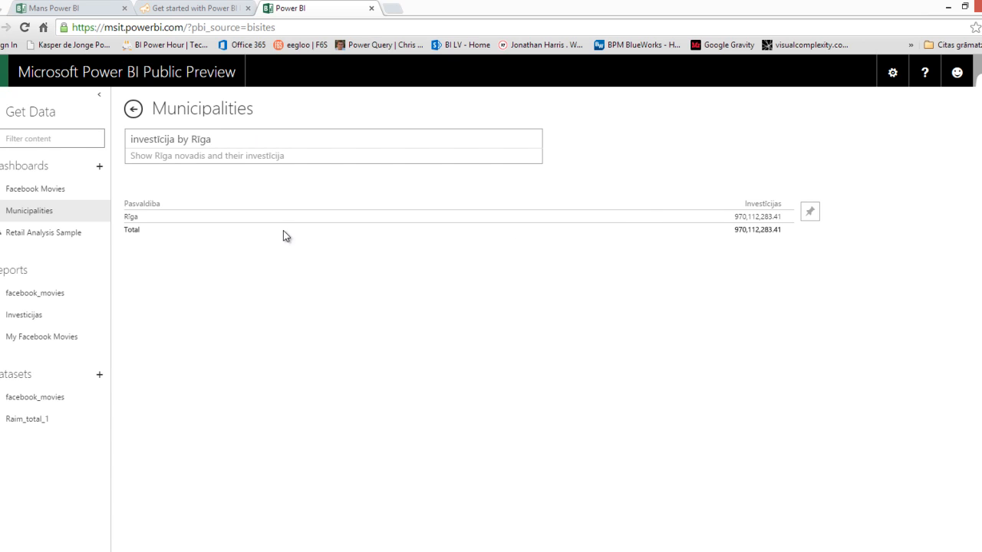
left_click(809, 213)
left_click(53, 213)
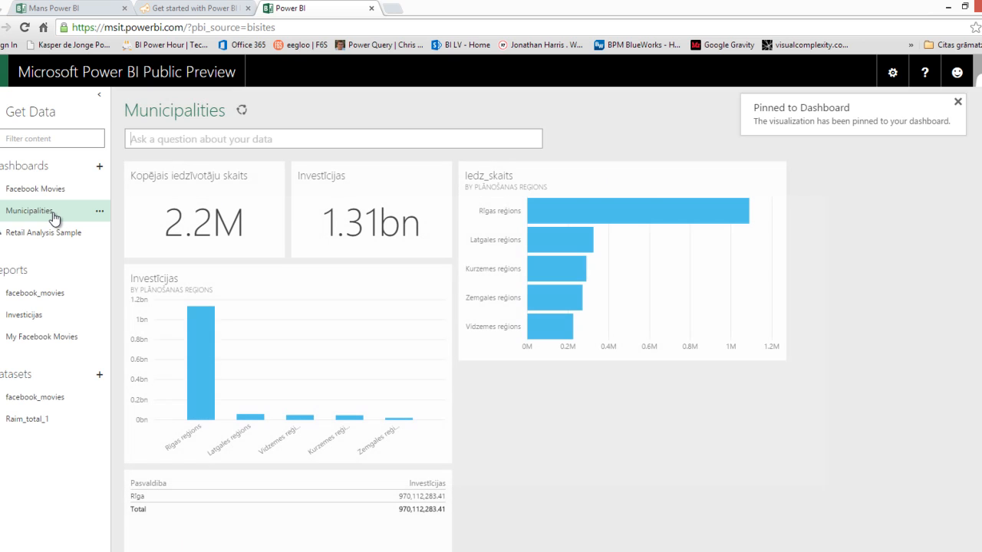
left_click_drag(276, 506, 587, 409)
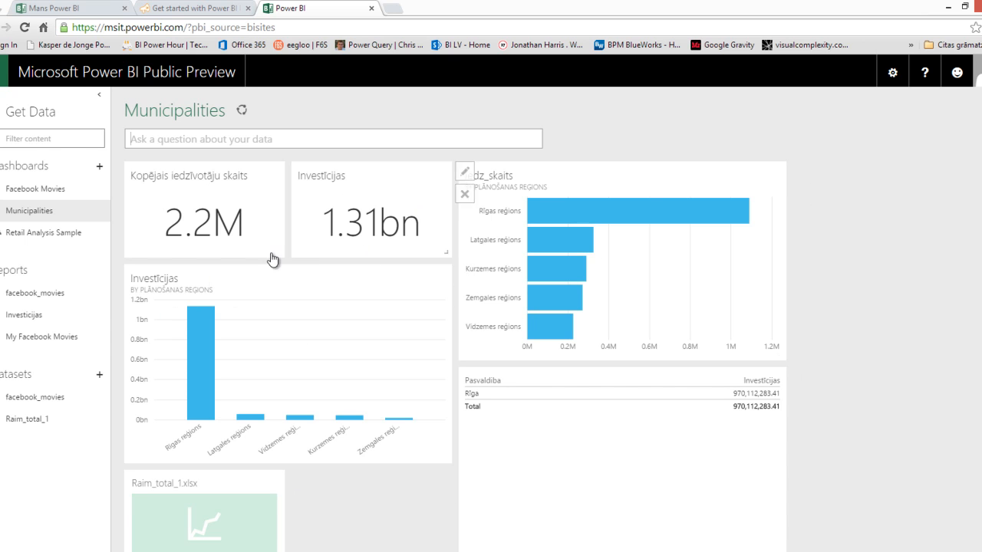
View the sharing options of the Municipalities dashboard and return to the dashboard without sharing it.
left_click(98, 213)
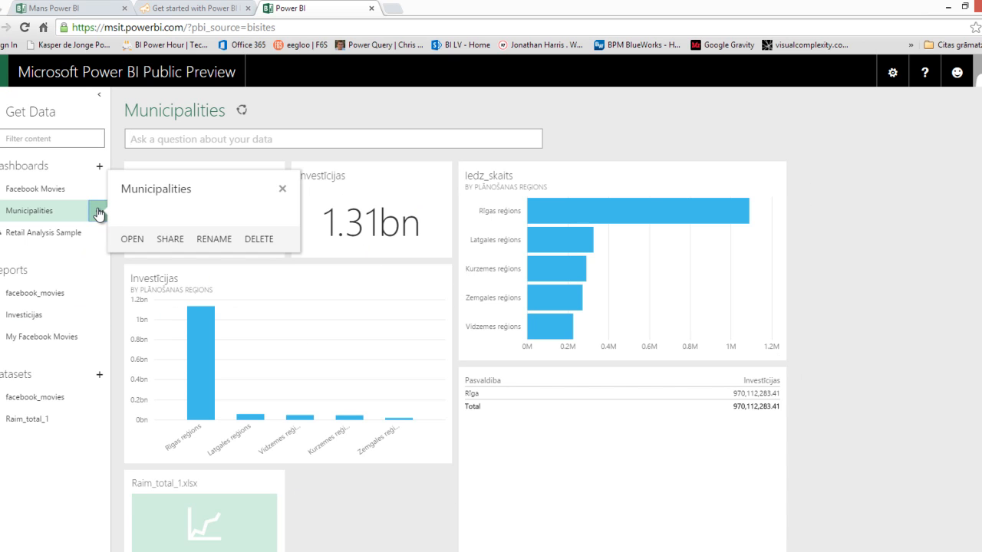
left_click(173, 240)
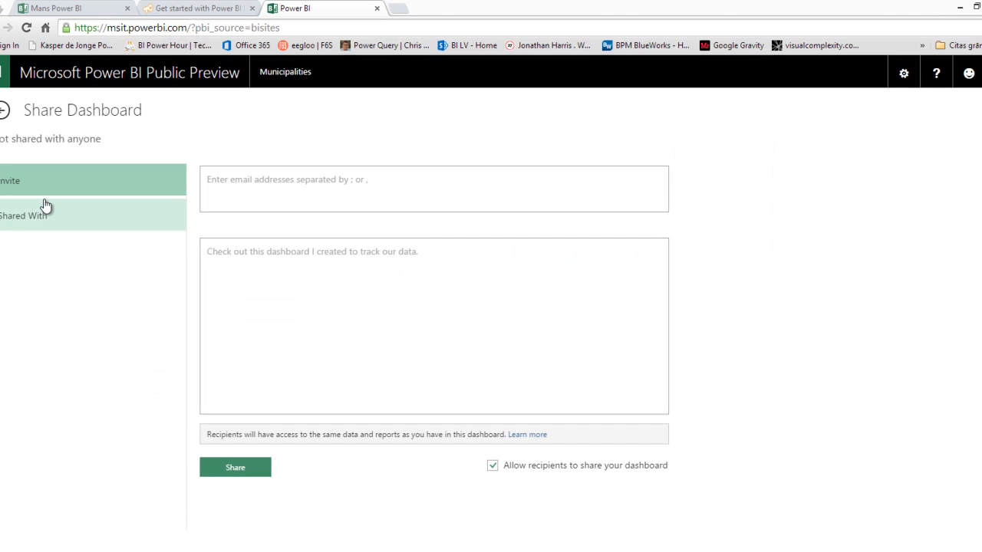
left_click(13, 33)
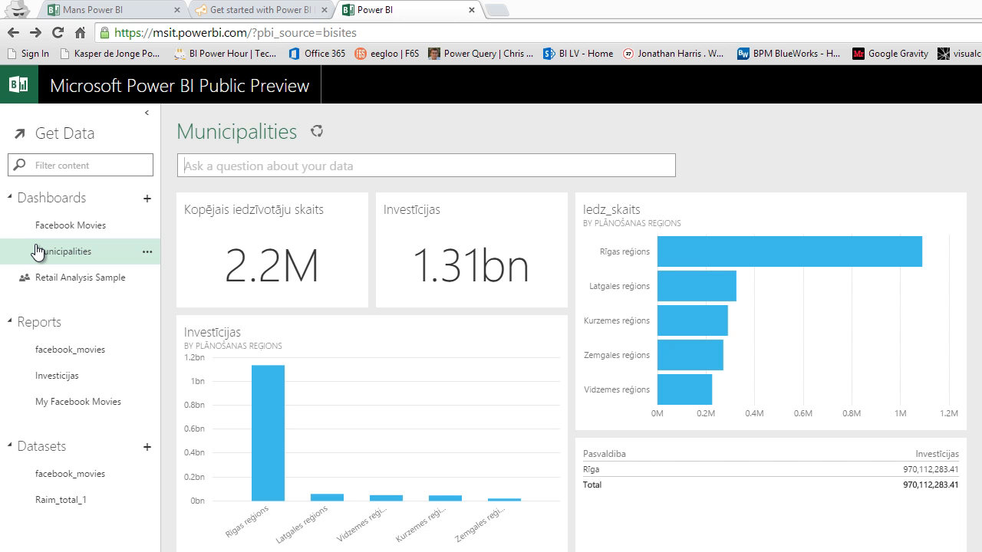
View the Retail Analysis Sample and Facebook Movies dashboards, ending on the Municipalities dashboard.
left_click(28, 281)
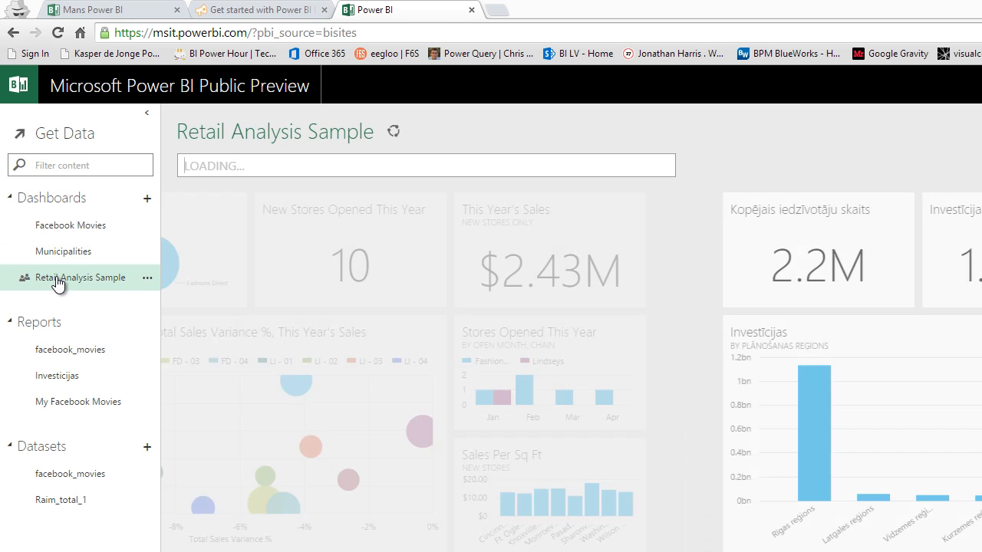
left_click(63, 253)
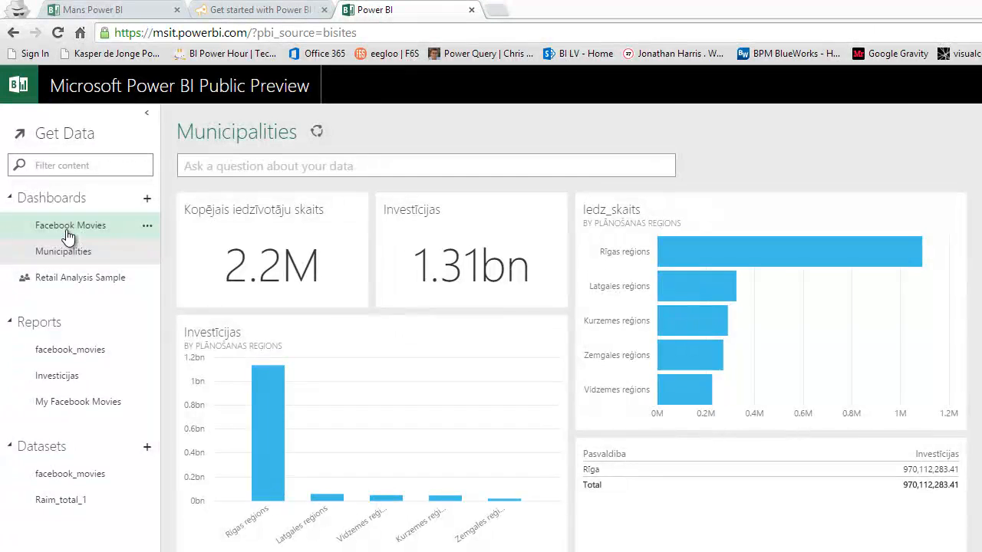
left_click(68, 227)
left_click(61, 253)
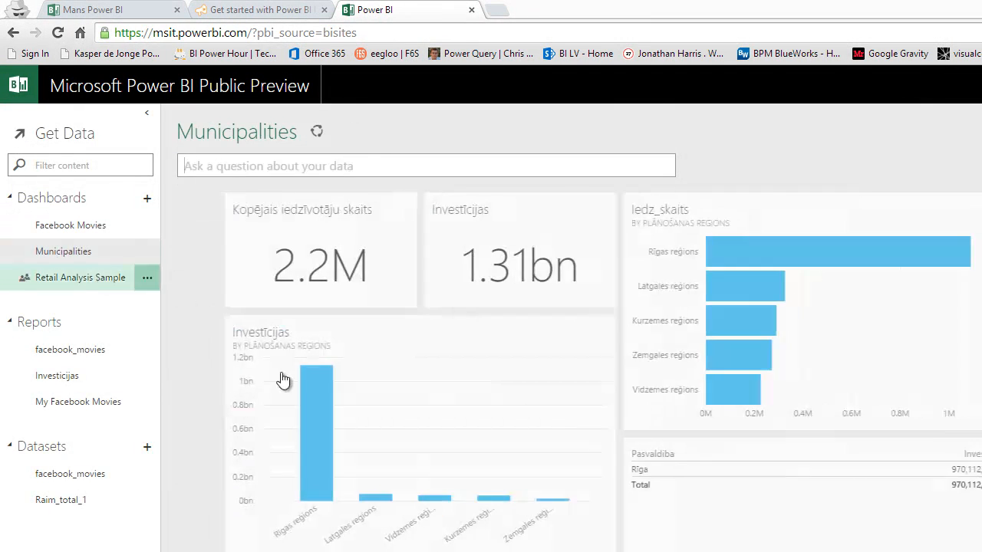